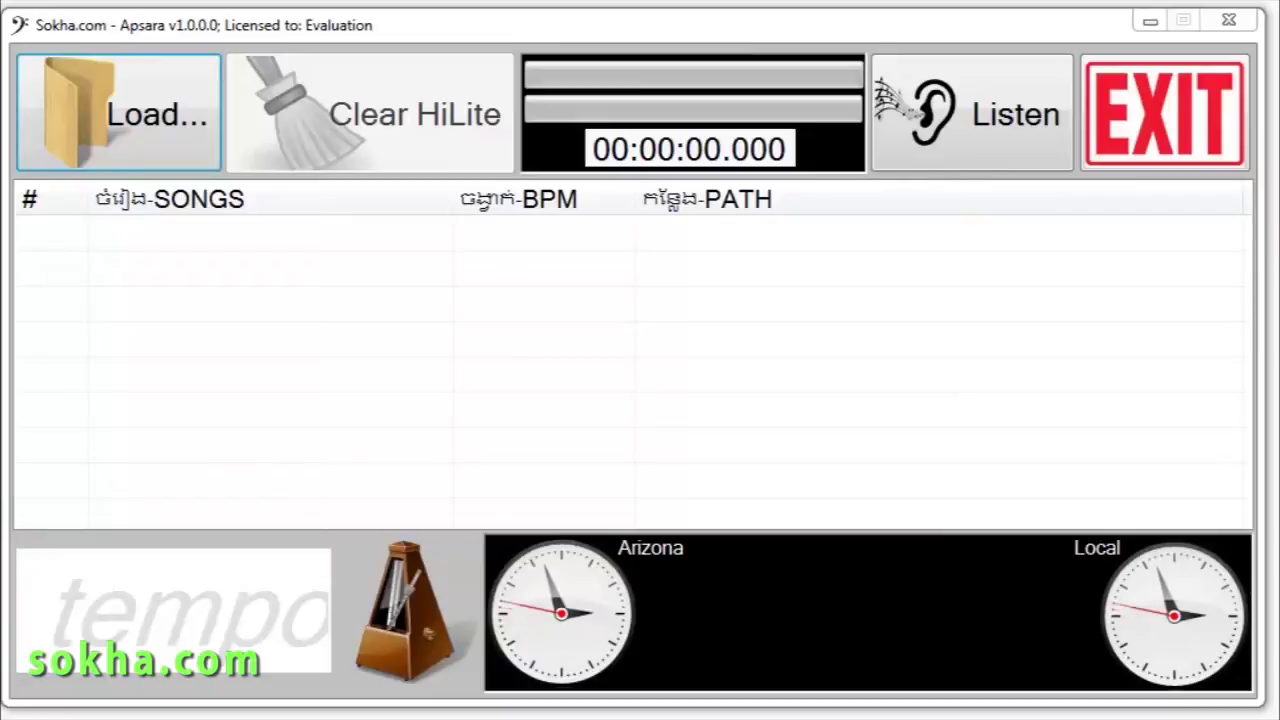
Step: Load the Sin Sisamuth + Pen Ron song into the tempo list, play it to detect its BPM, and stop playback
drag(249, 343, 218, 262)
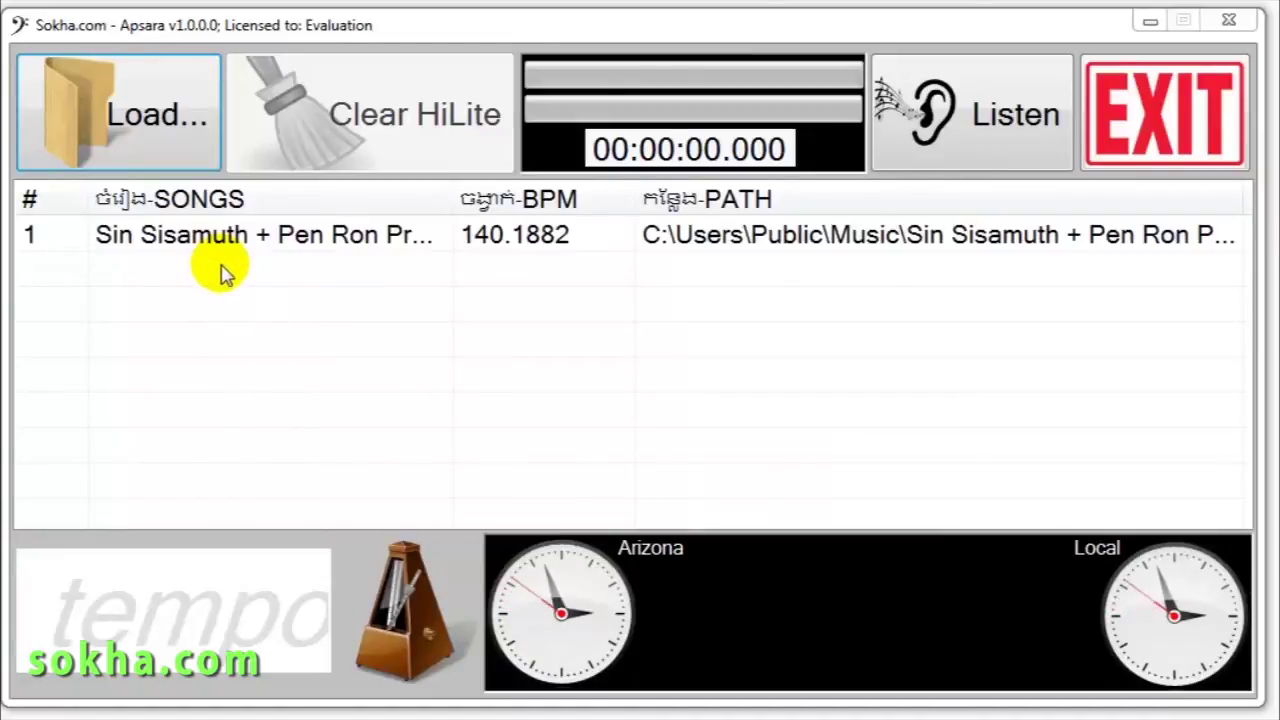
click(237, 240)
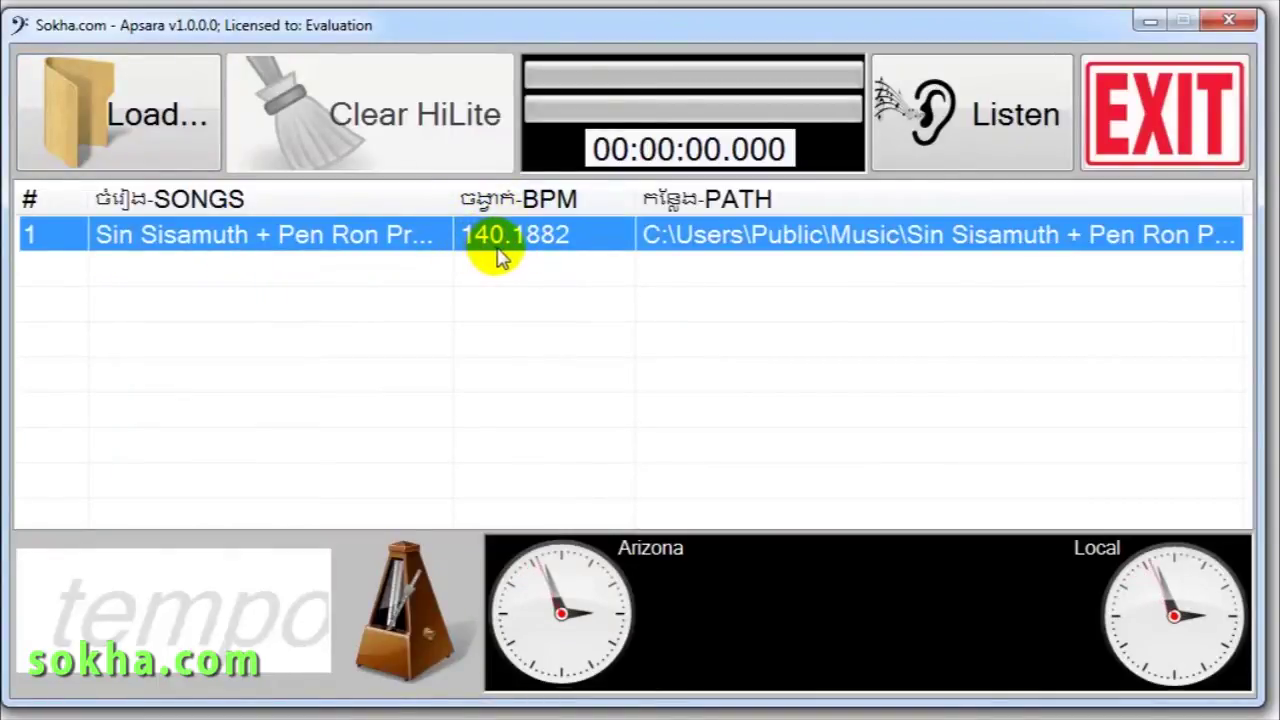
double_click(189, 243)
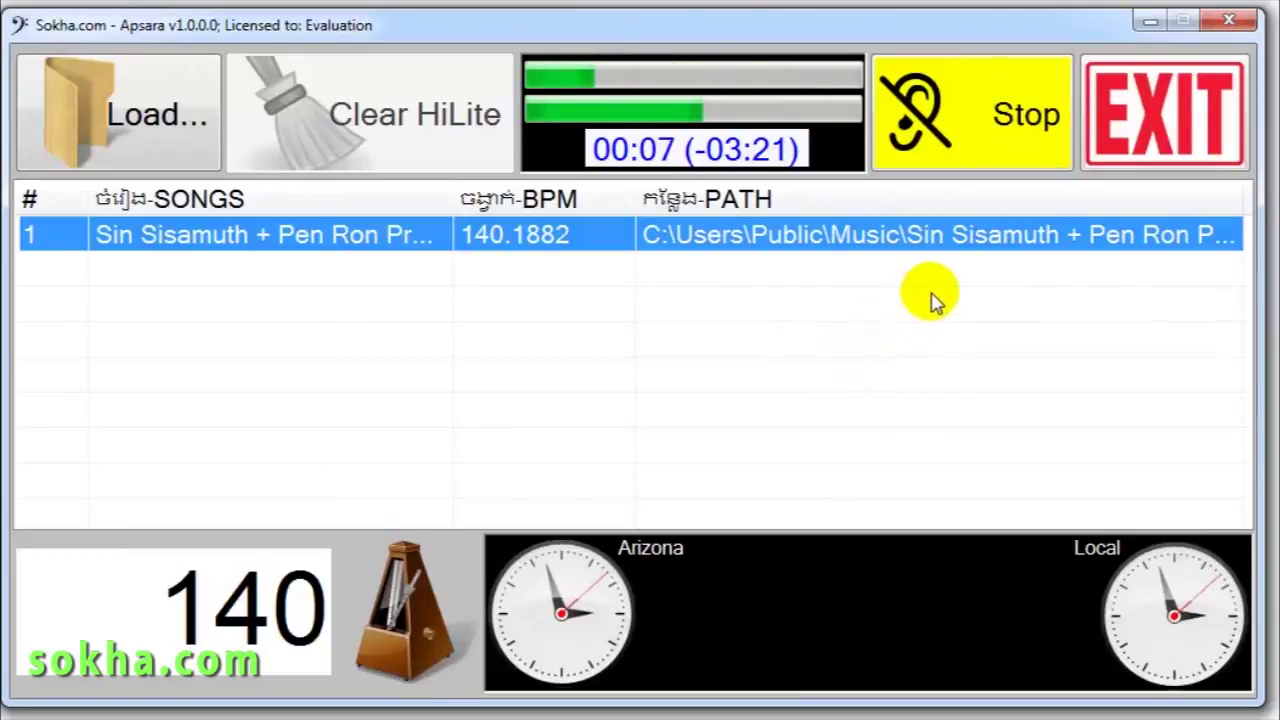
click(988, 135)
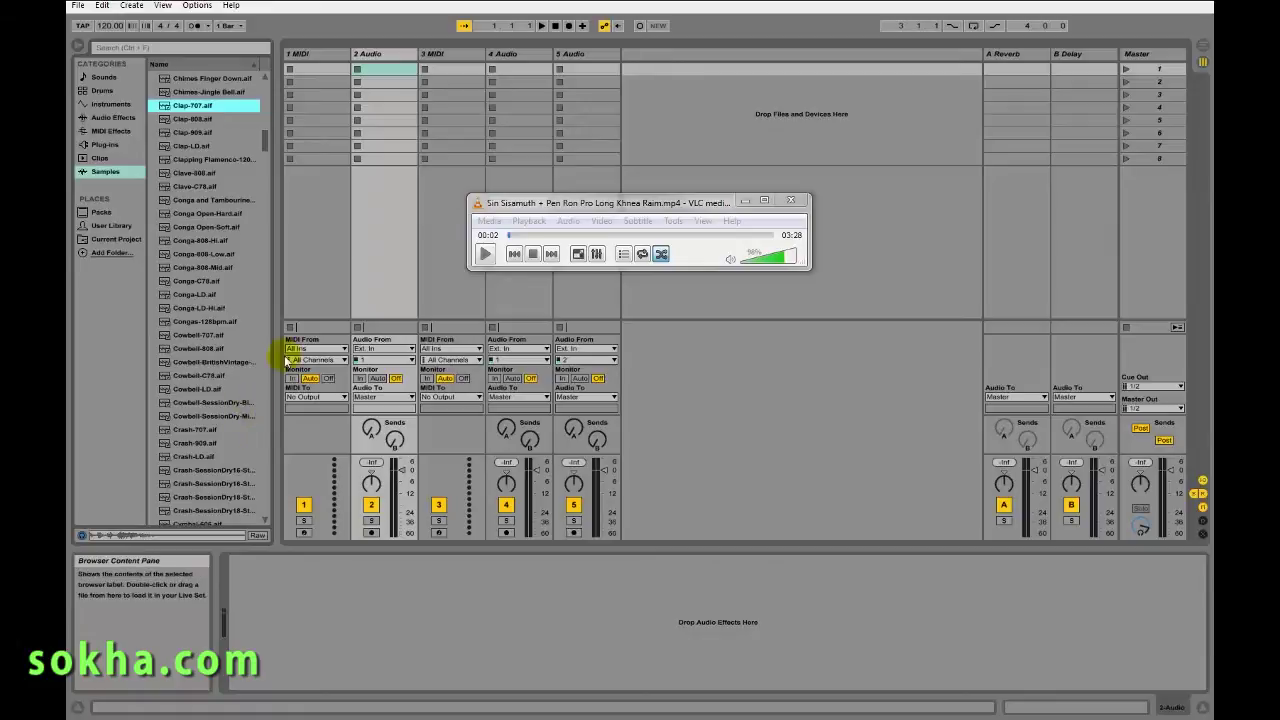
Step: Switch to VLC and listen to the song's opening, pausing it, returning to near the start, replaying it and pausing again
click(488, 256)
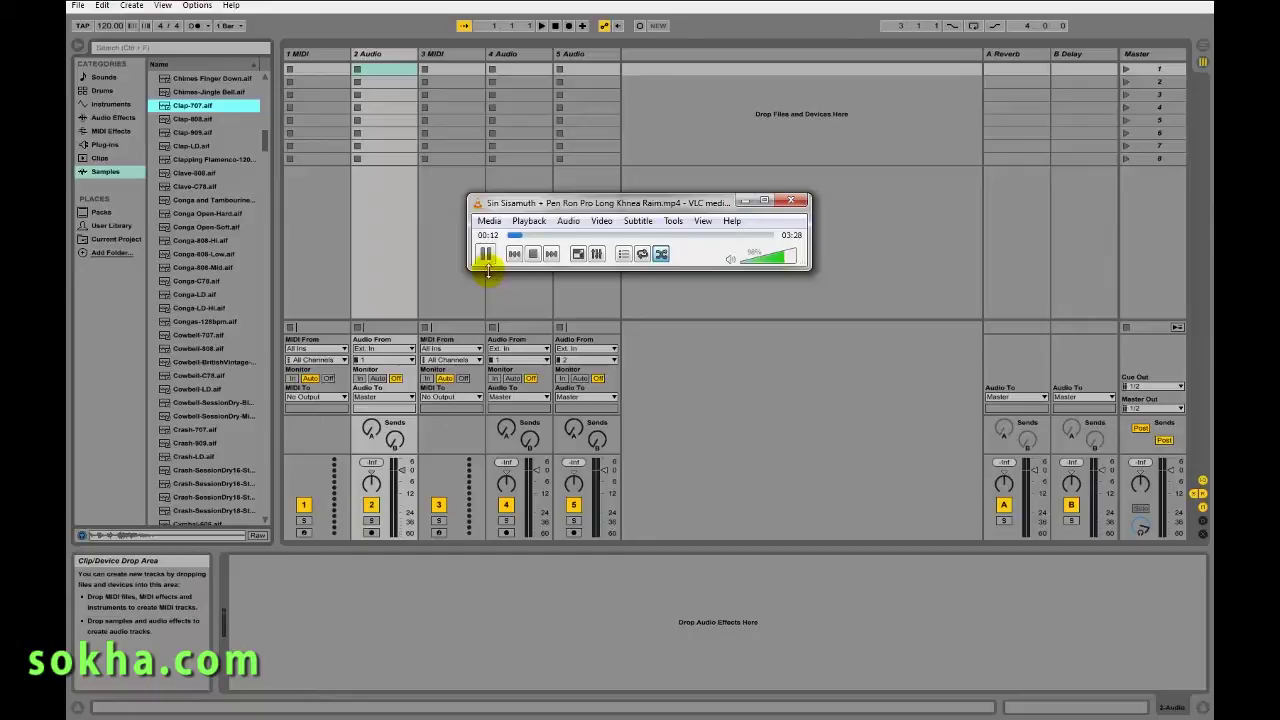
click(485, 254)
click(512, 237)
click(486, 256)
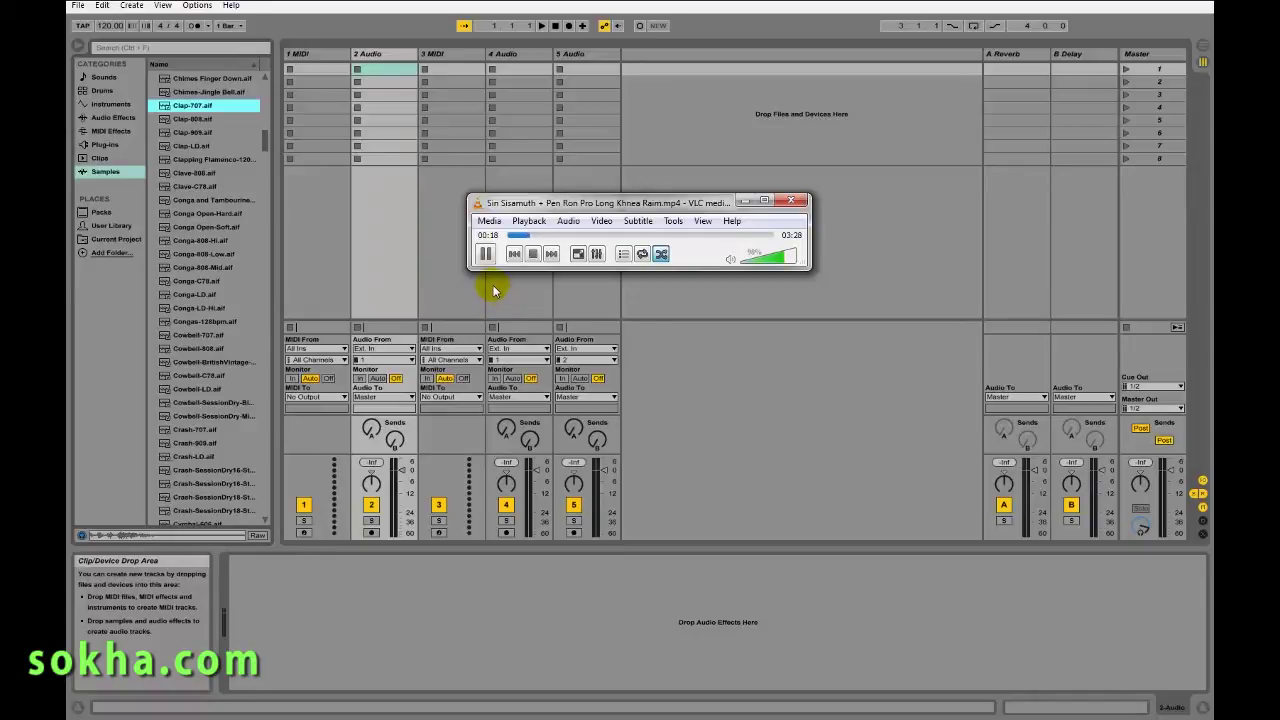
click(486, 255)
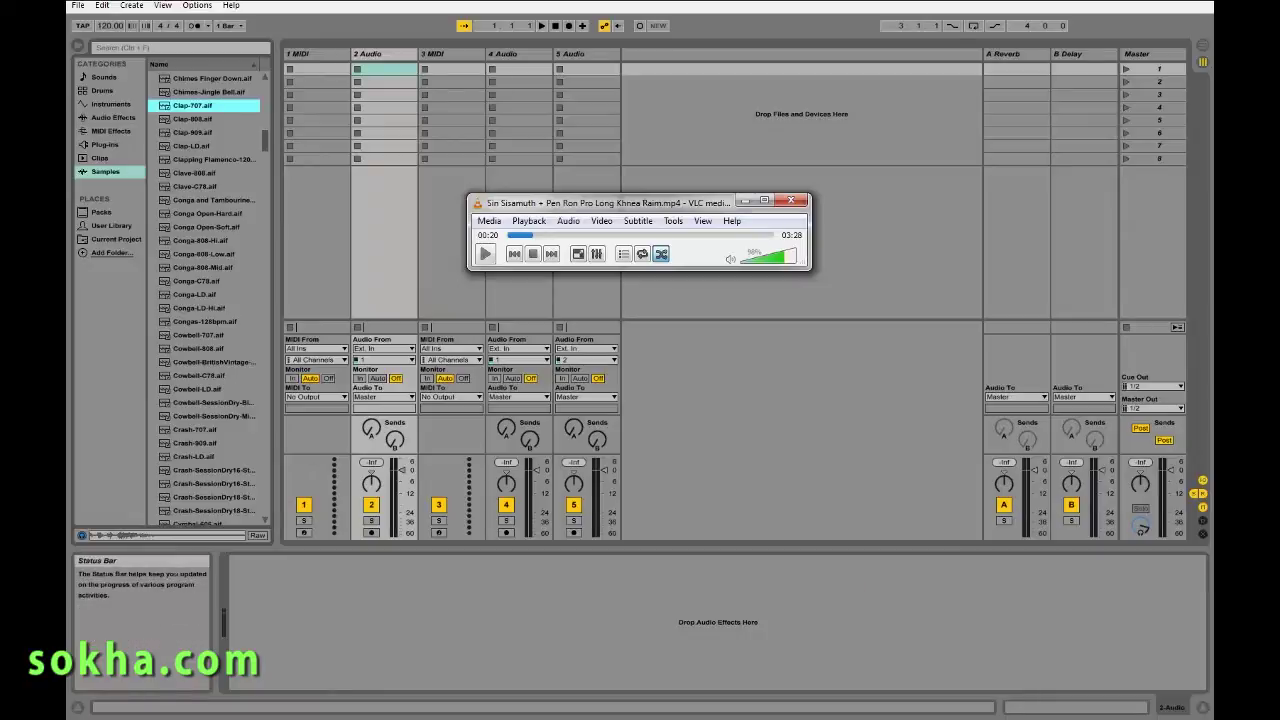
Step: Switch to the Notepad instrument list and review its entries, highlighting the whole list and the accordion and saxophone lines
key(alt+Tab)
drag(323, 35, 354, 33)
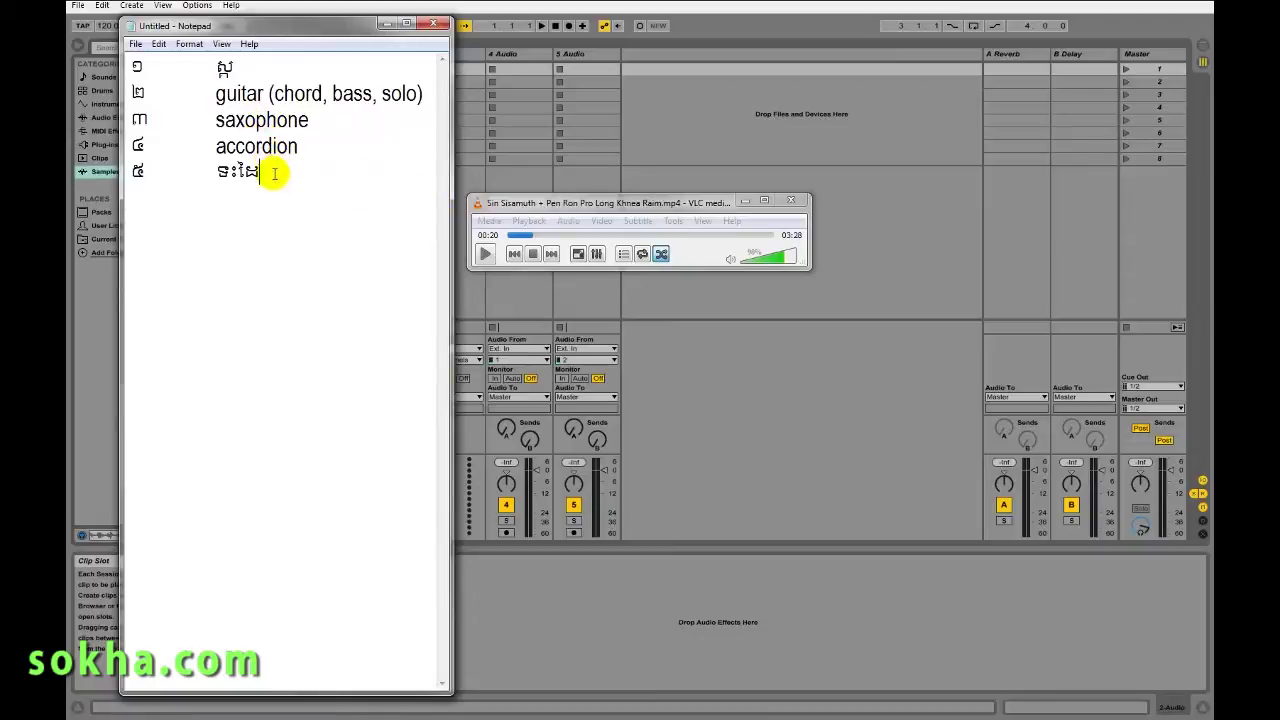
drag(274, 174, 83, 54)
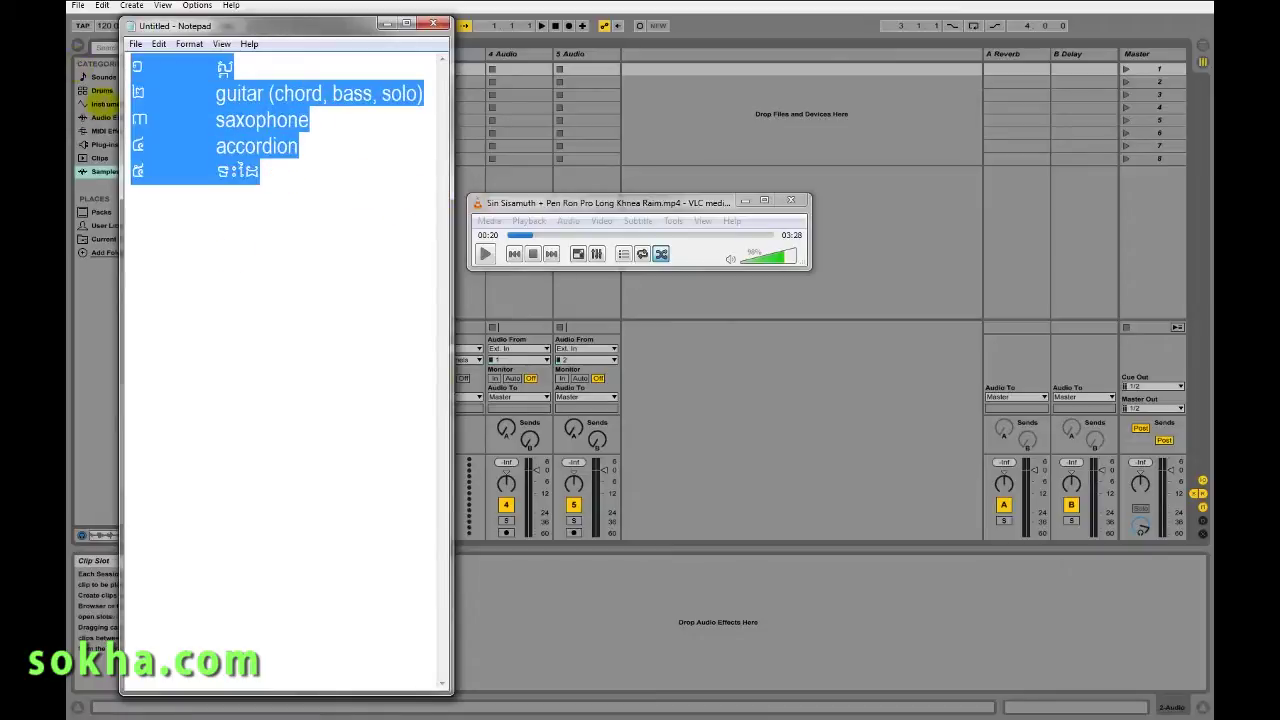
click(285, 176)
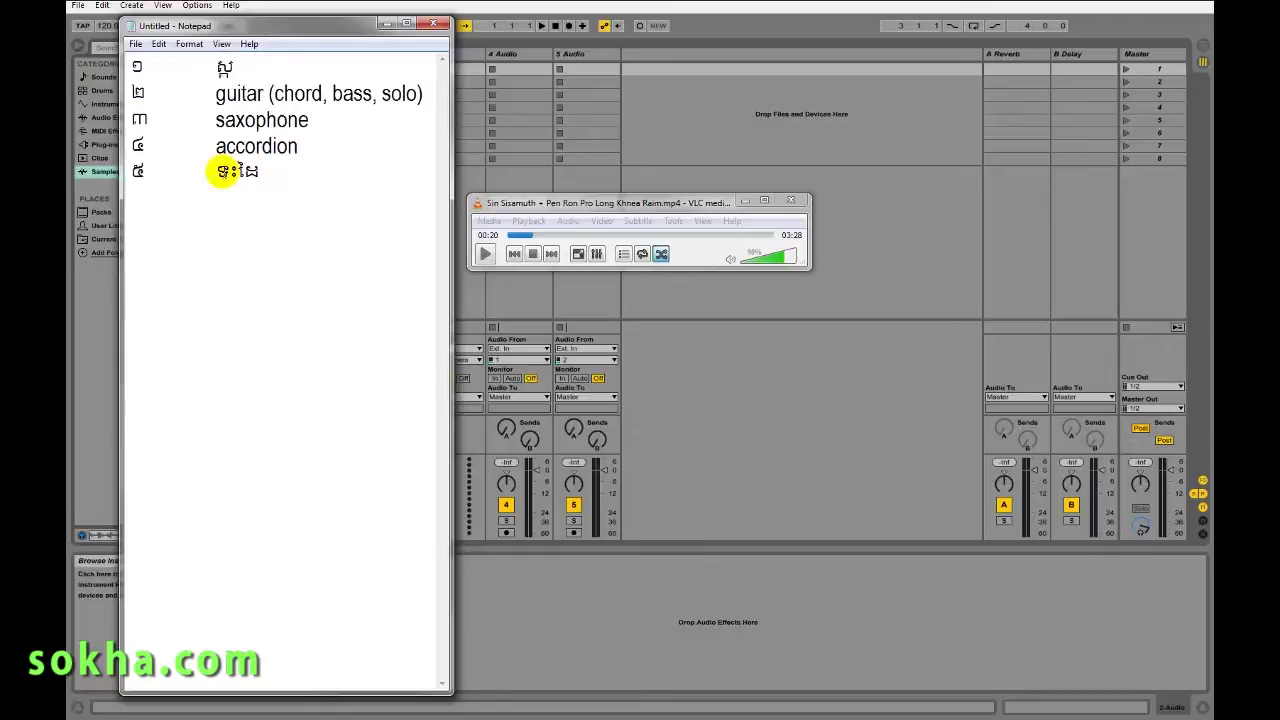
drag(215, 146, 313, 145)
click(251, 119)
drag(216, 120, 320, 113)
click(228, 93)
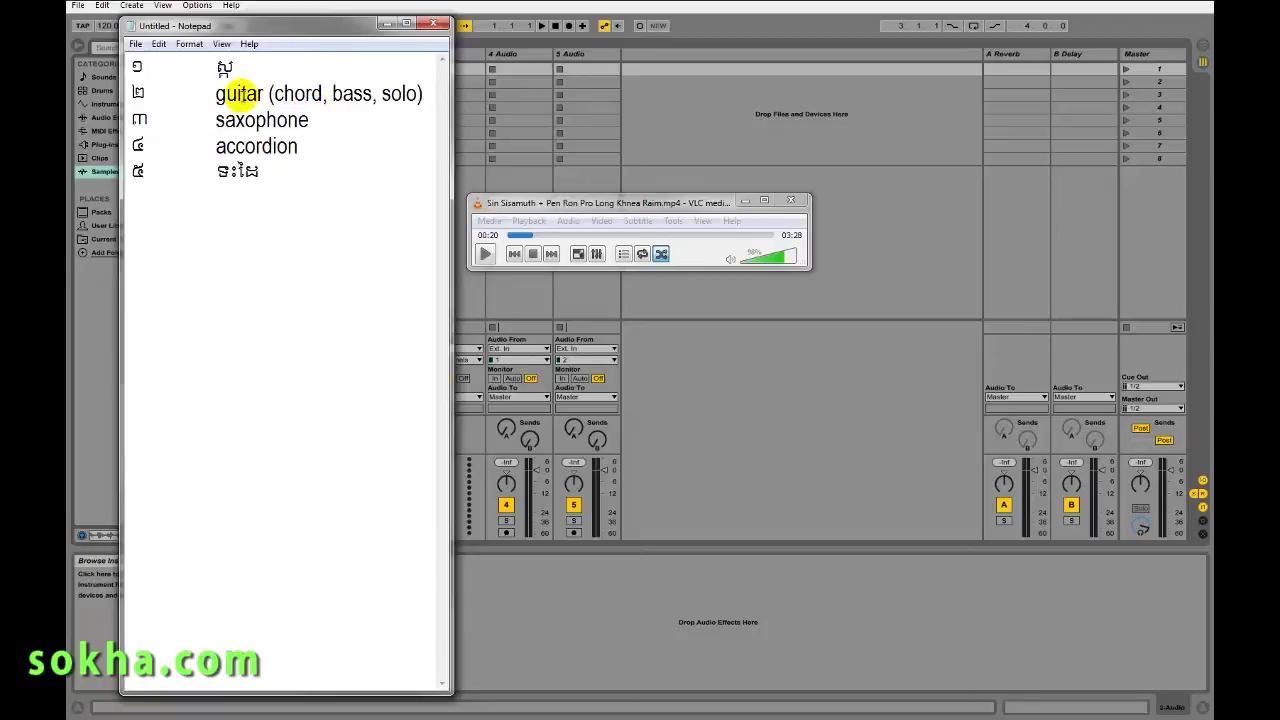
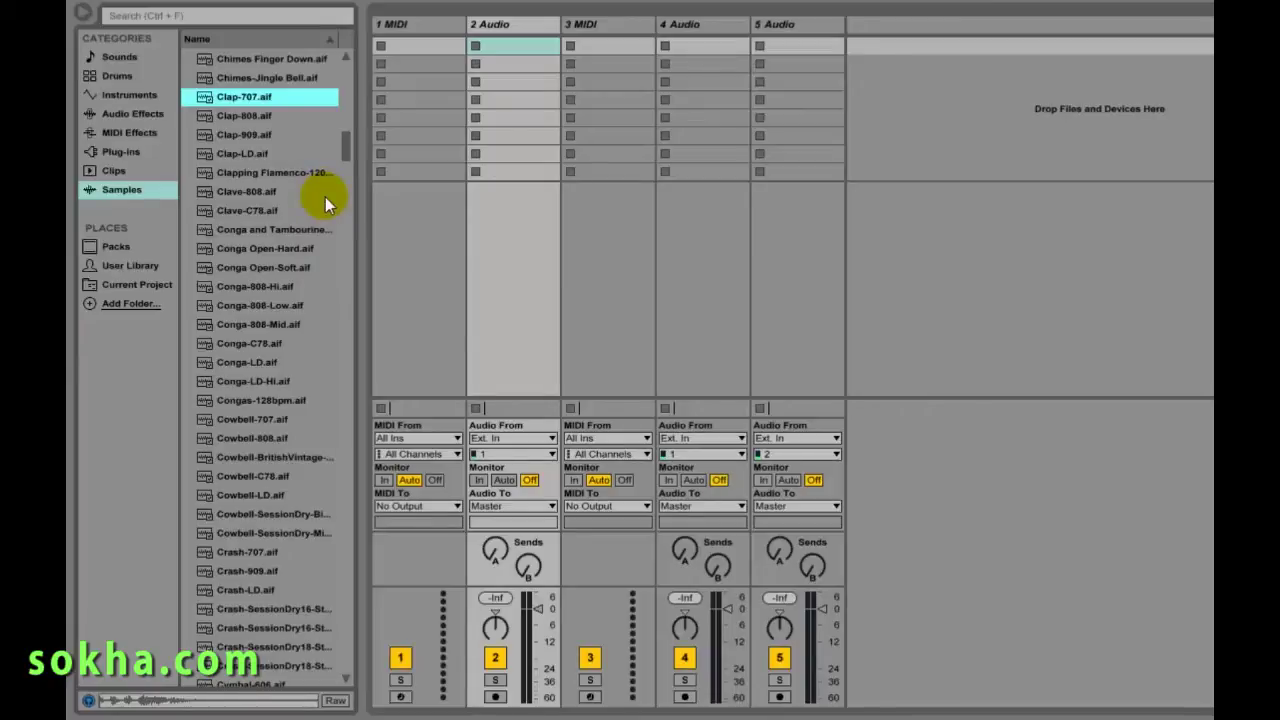
Step: Audition the clap samples Clap-707, Clap-808, Clap-909, Clap-LD and Clapping Flamenco in Ableton Live's sample browser
click(206, 98)
click(206, 97)
click(204, 115)
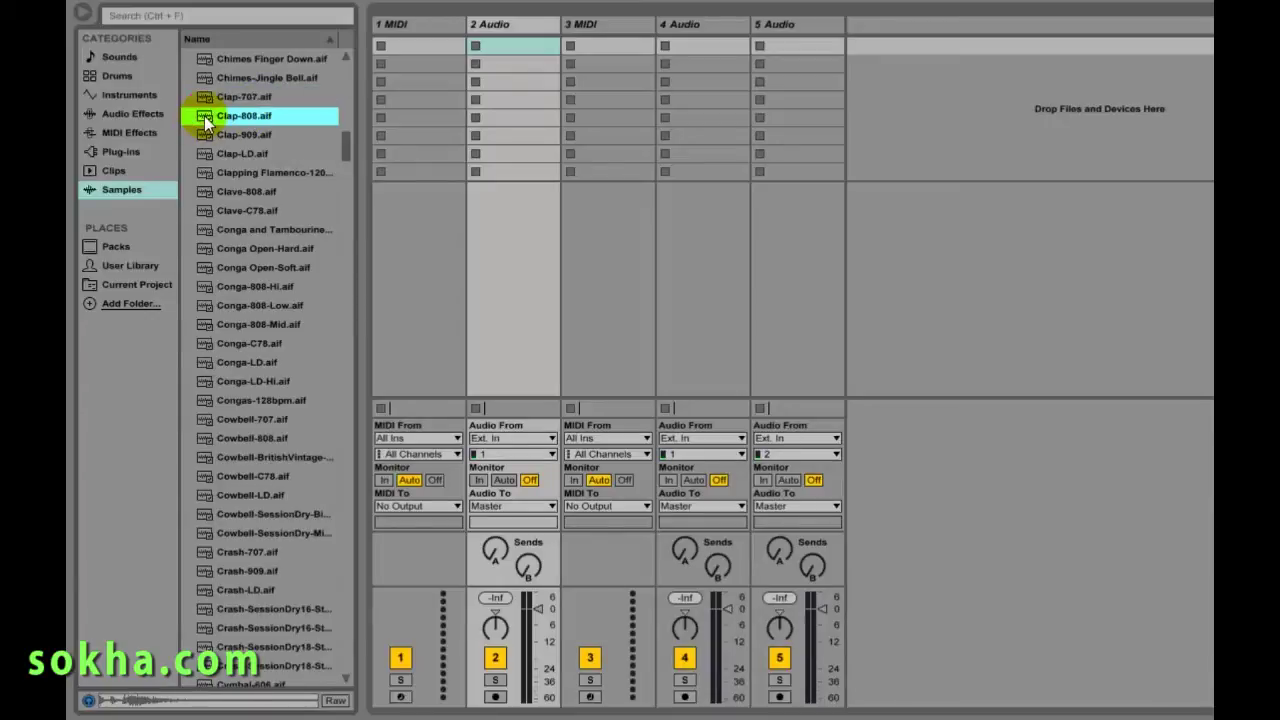
click(201, 100)
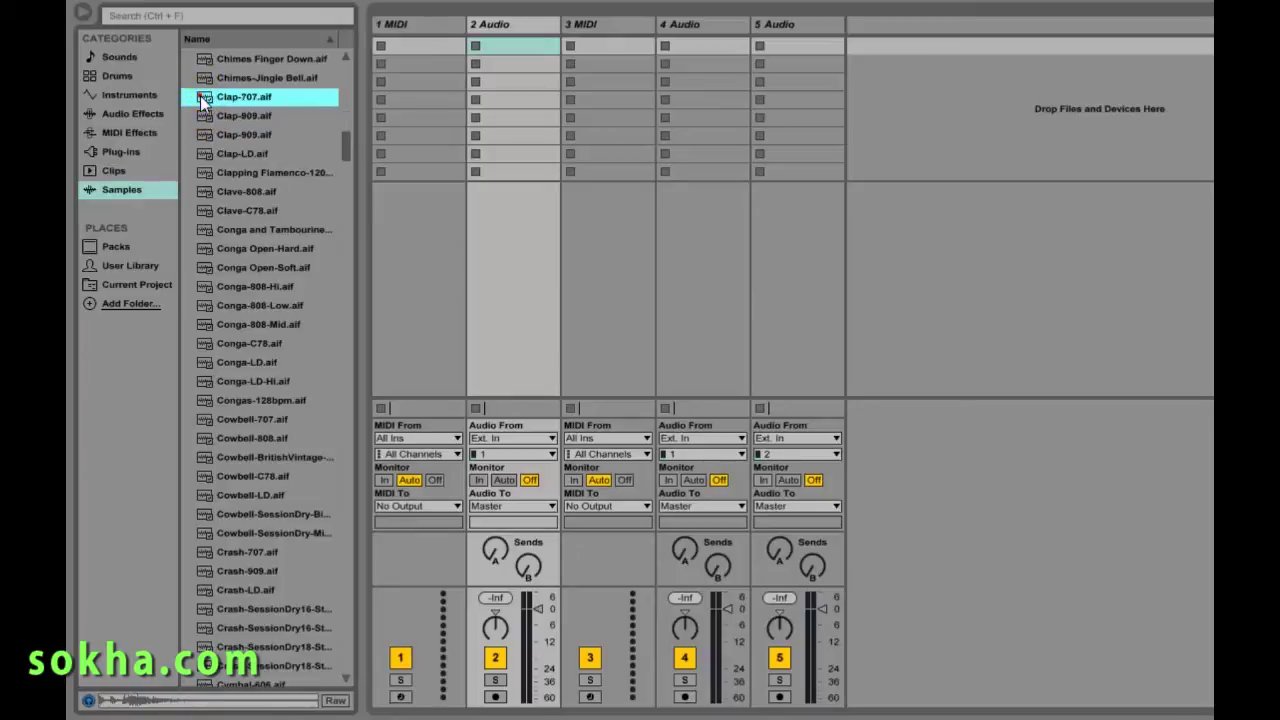
click(201, 115)
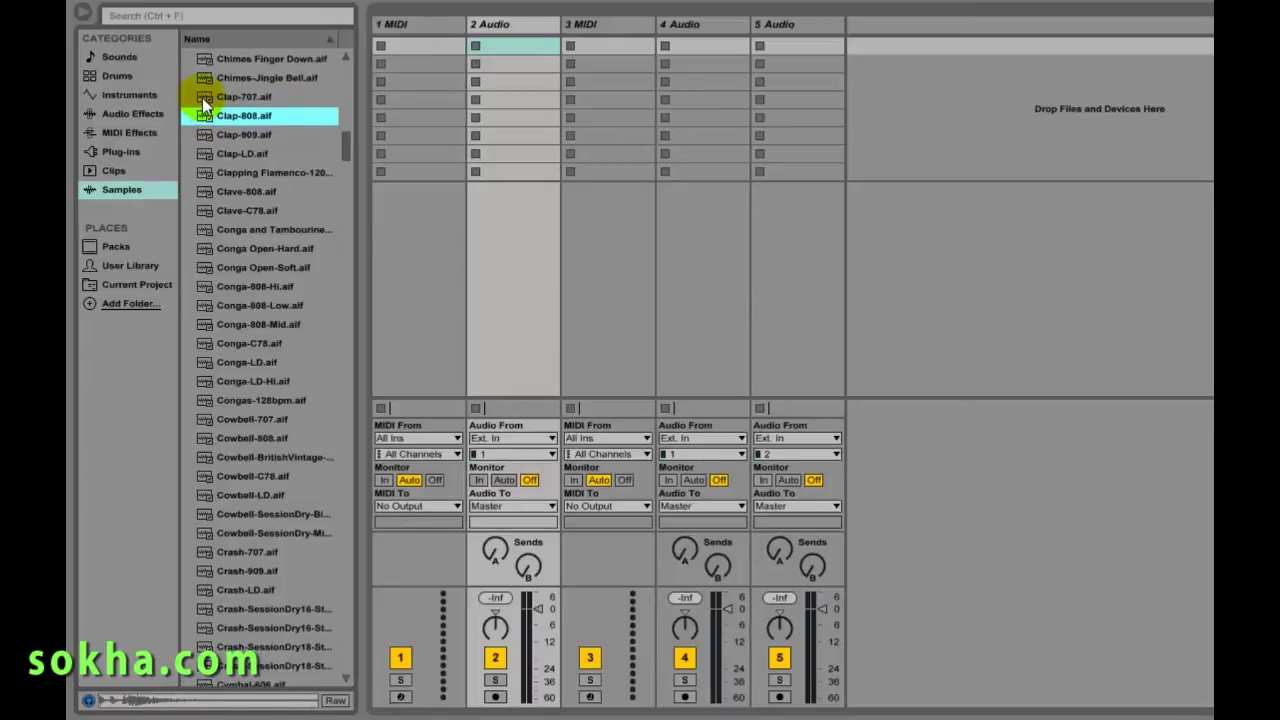
click(203, 100)
click(203, 134)
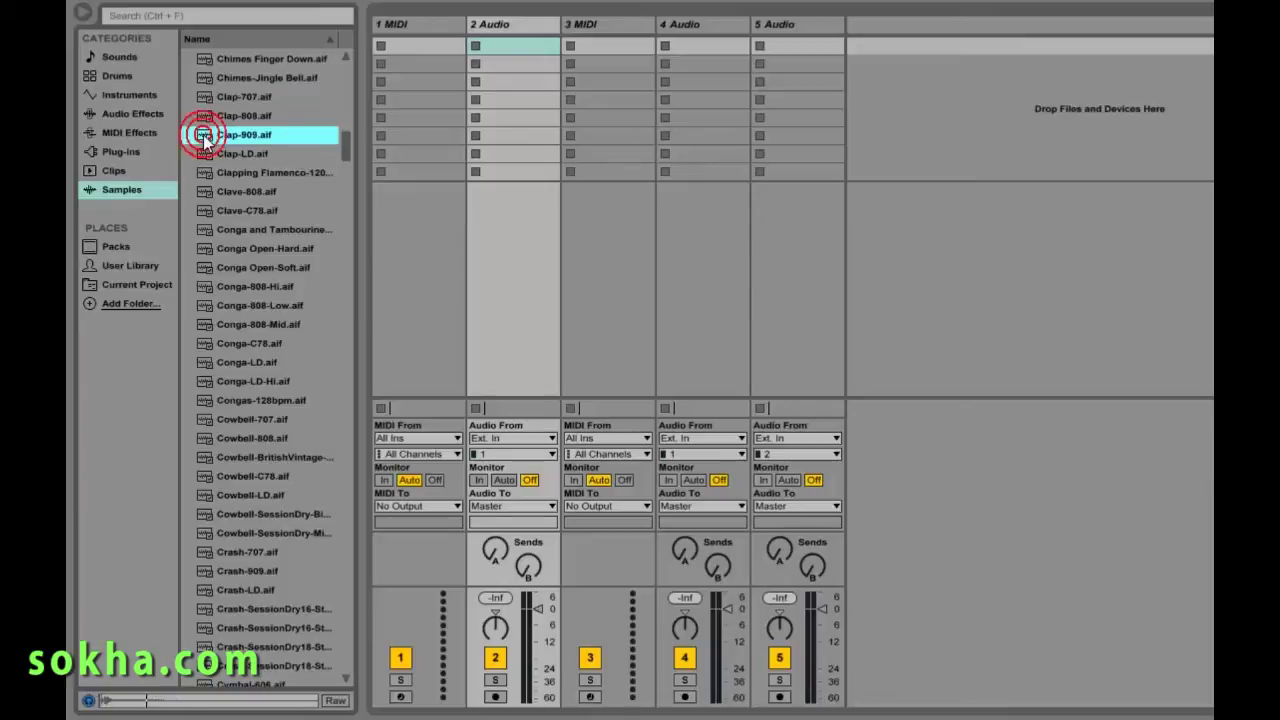
click(202, 134)
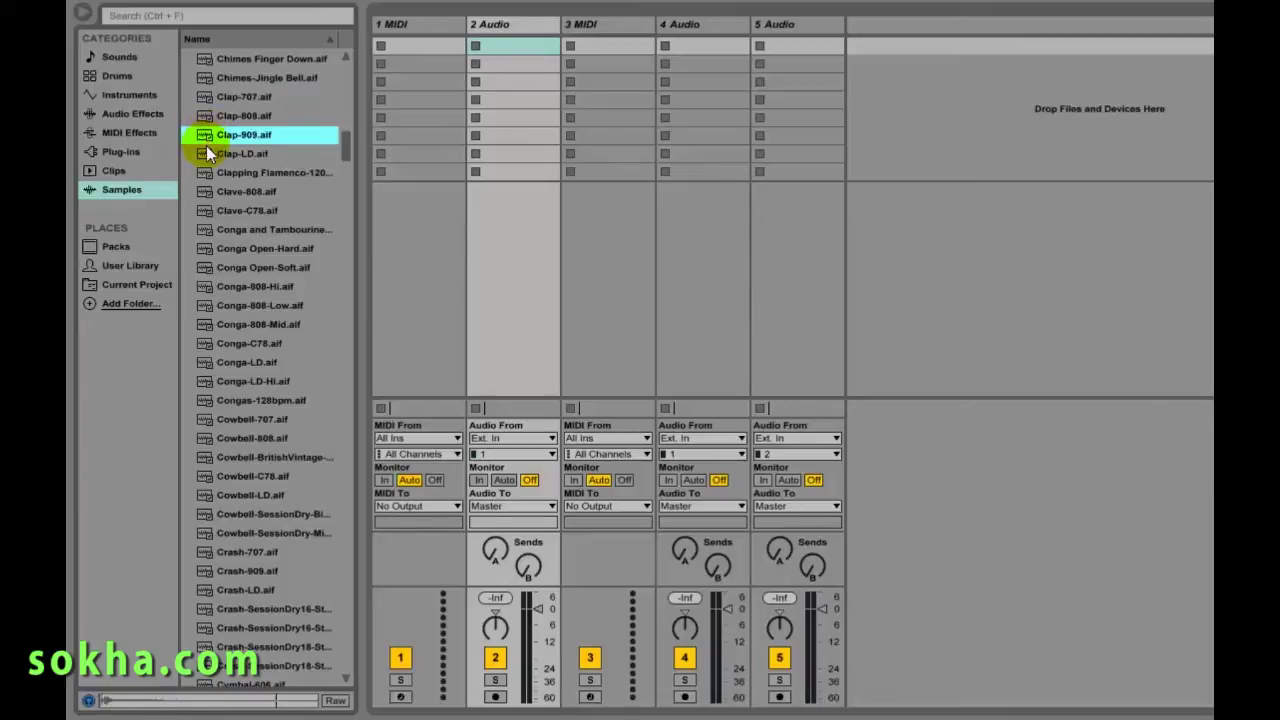
click(205, 155)
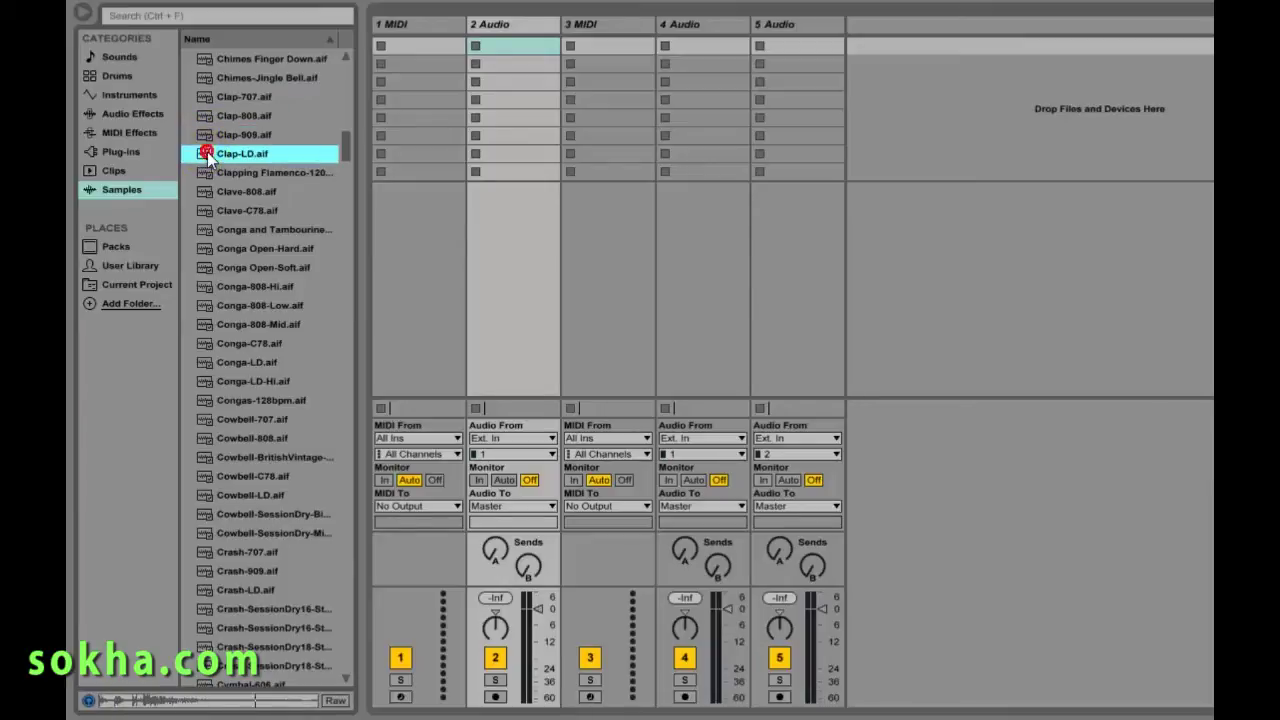
click(205, 172)
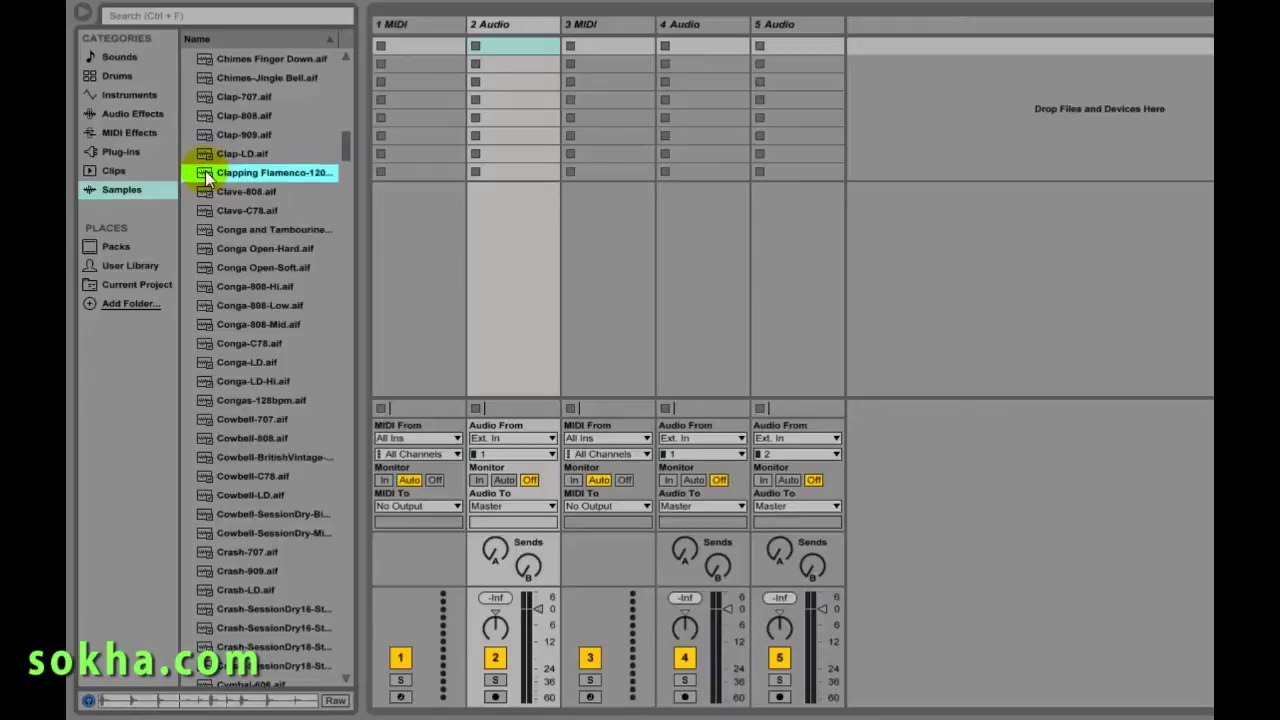
click(202, 154)
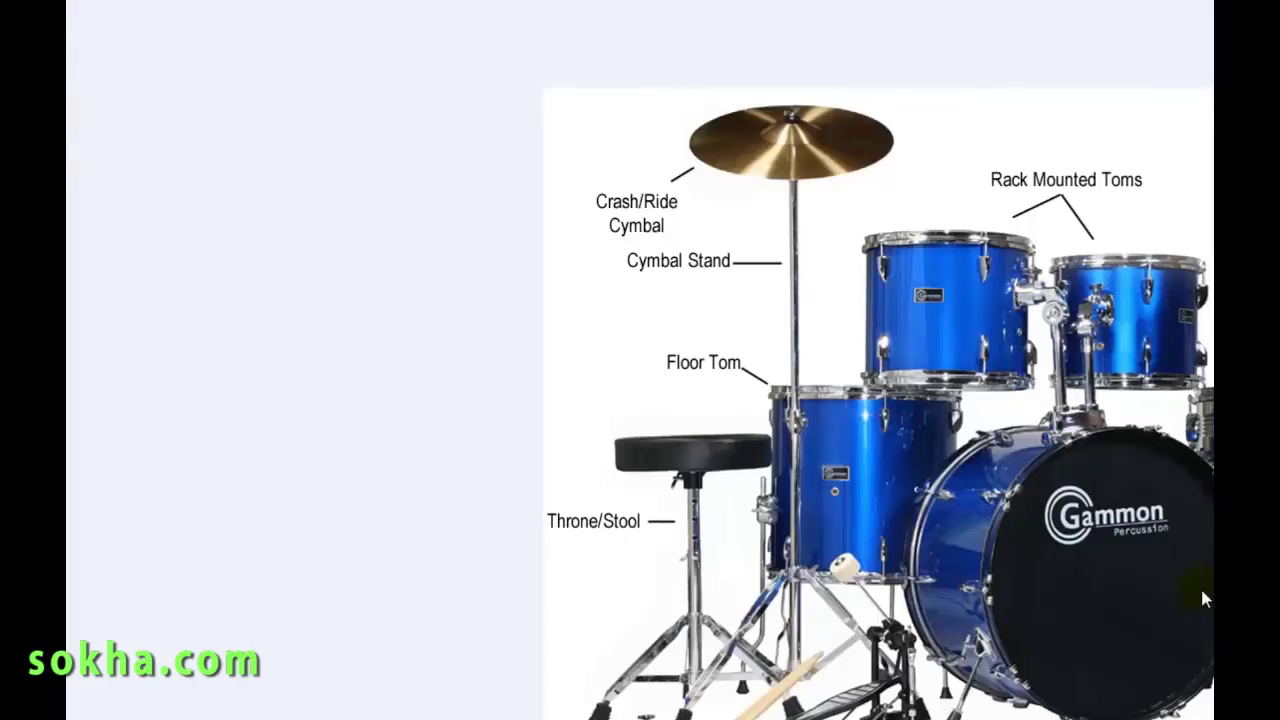
Step: Advance past the drum kit picture, and audition the samples from Conga and Tambourine through Congas-128bpm, replaying Conga Open-Soft
key(Right)
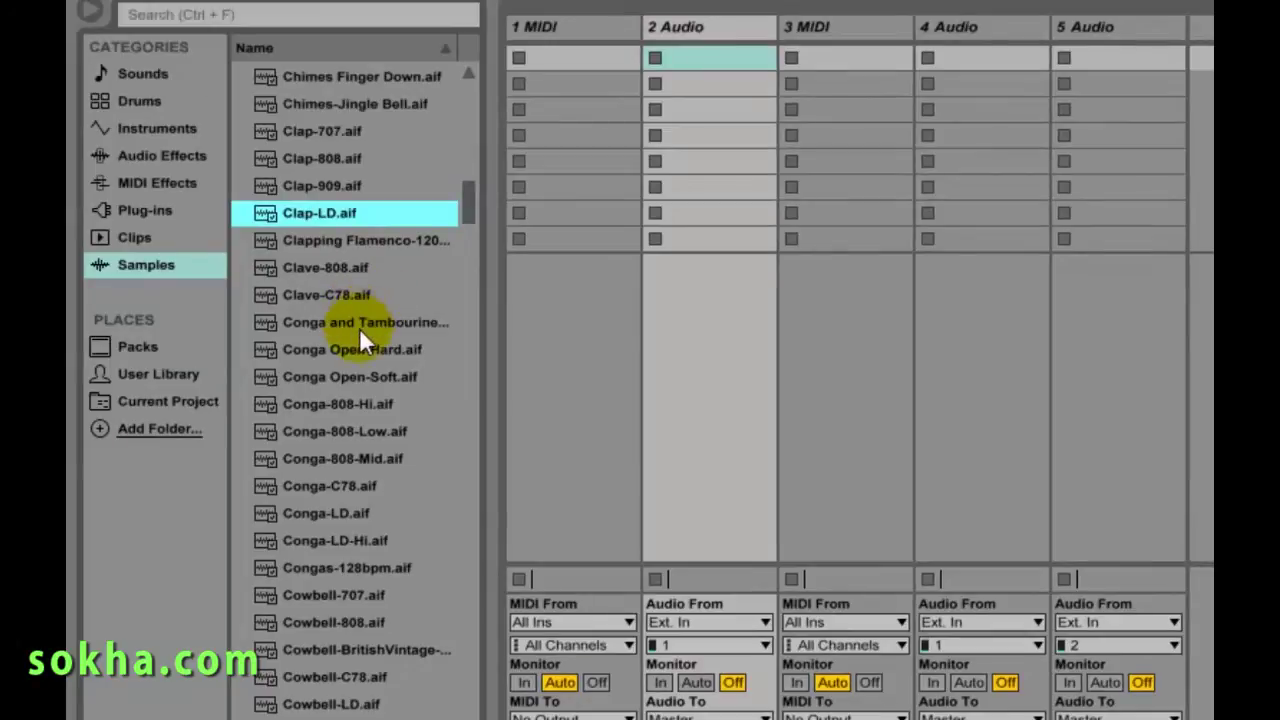
click(356, 328)
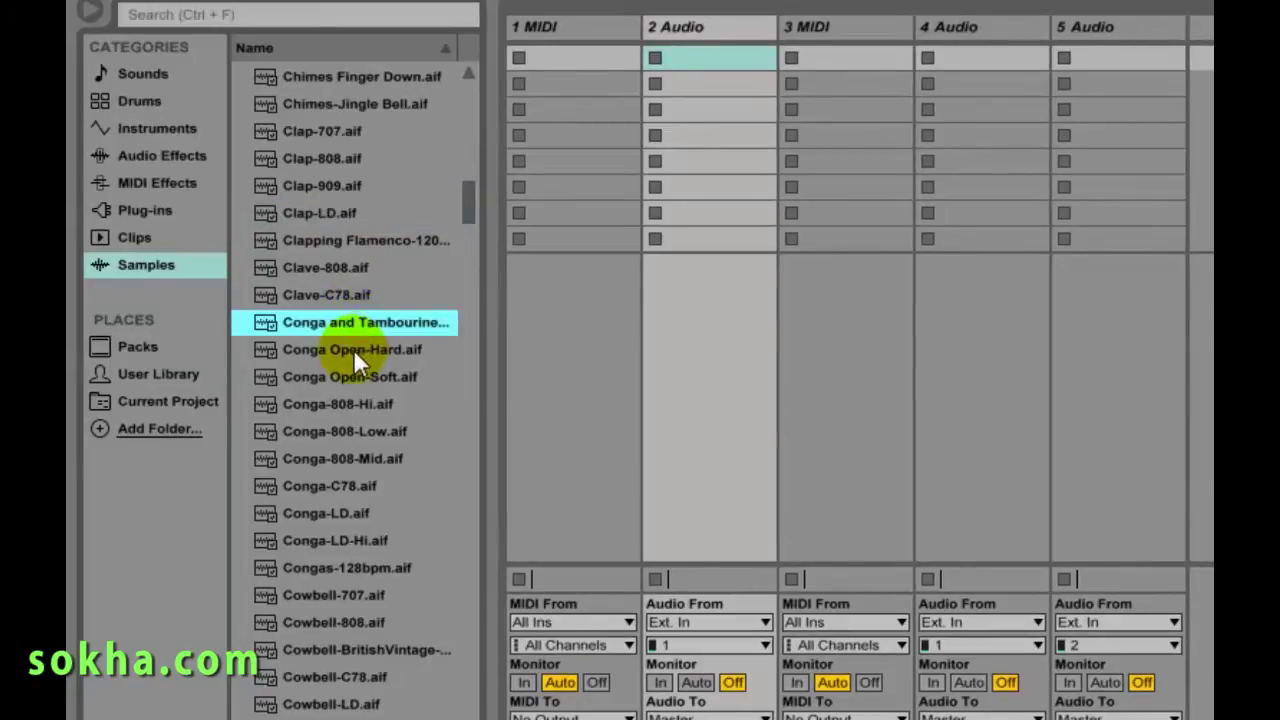
click(353, 352)
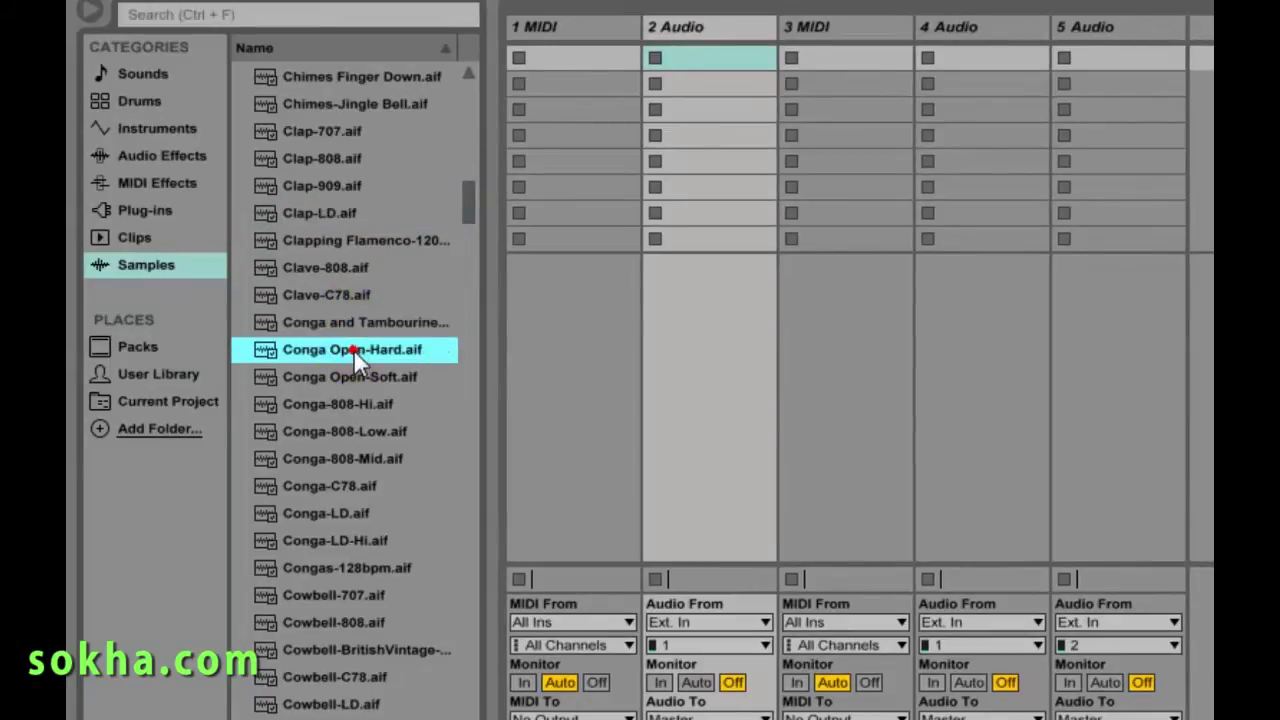
click(343, 378)
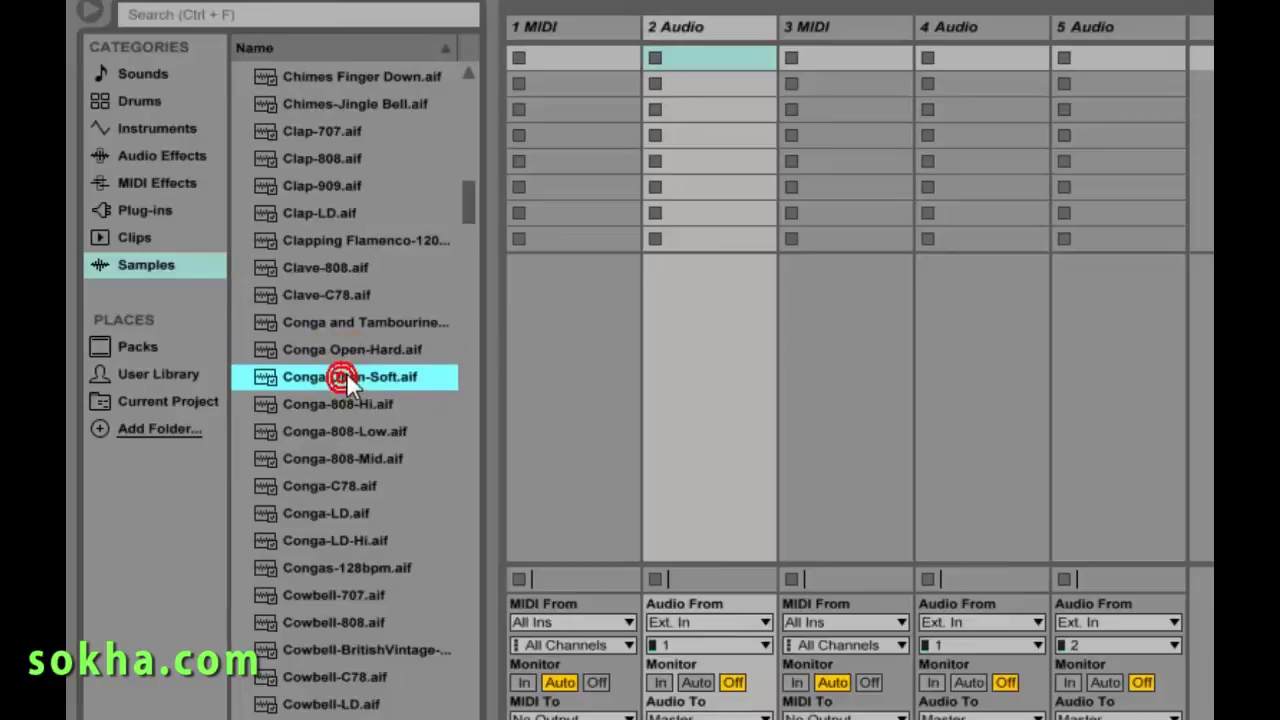
click(349, 405)
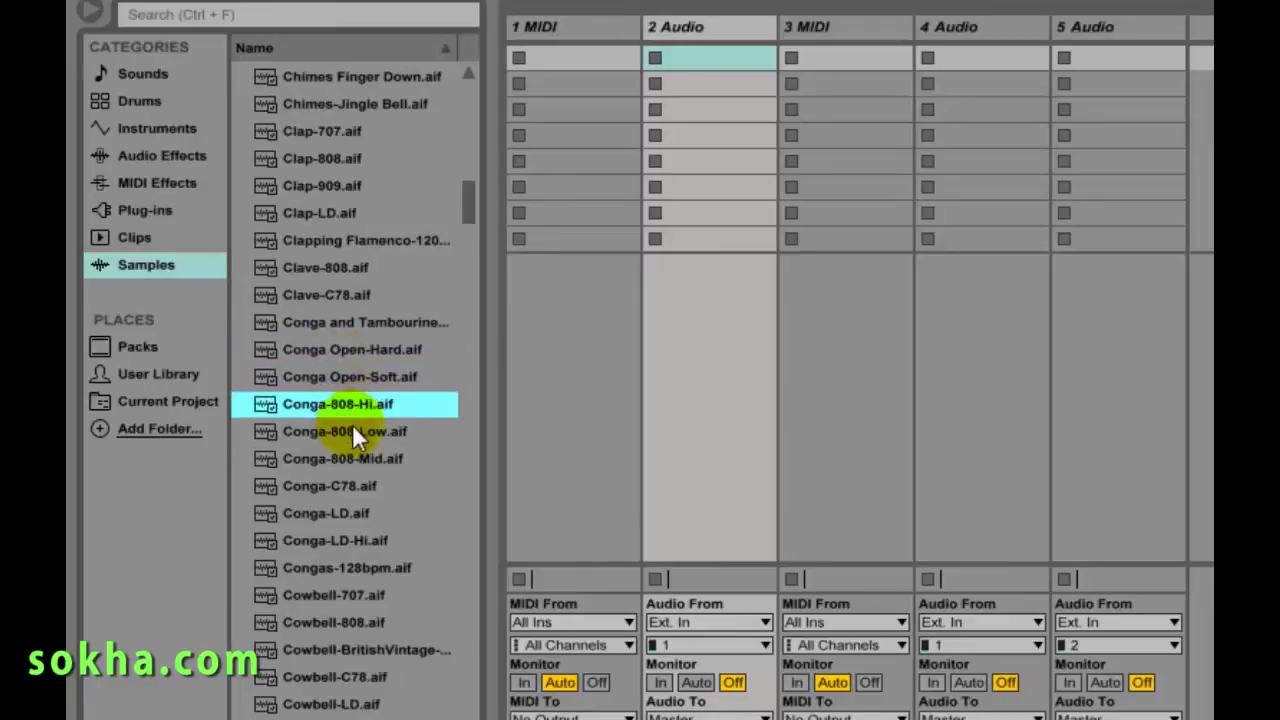
click(352, 432)
click(352, 458)
click(340, 485)
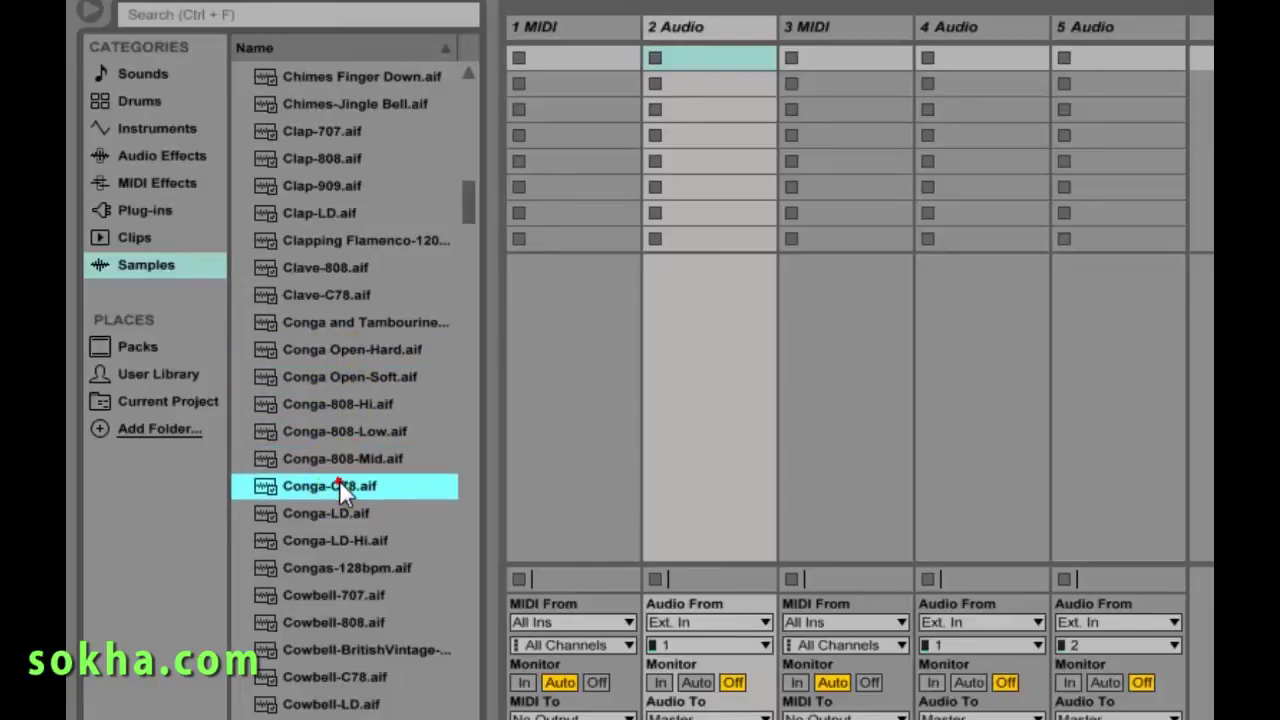
click(335, 512)
click(329, 540)
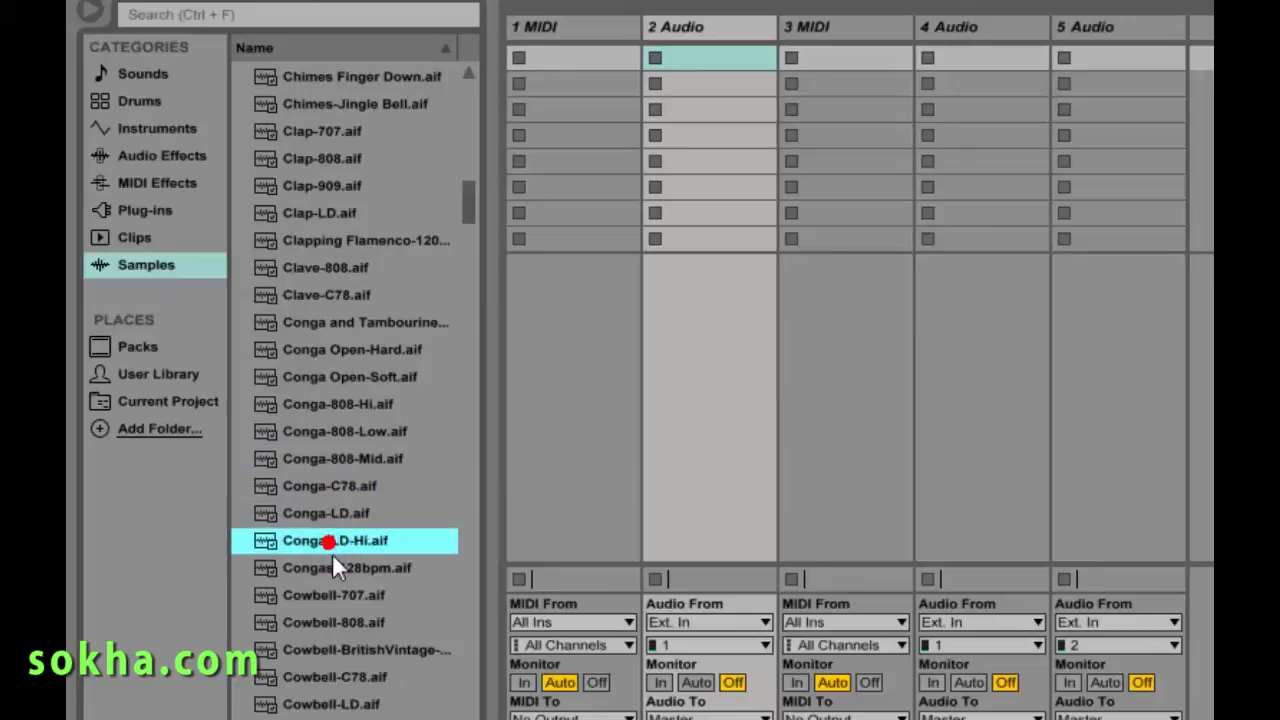
click(333, 566)
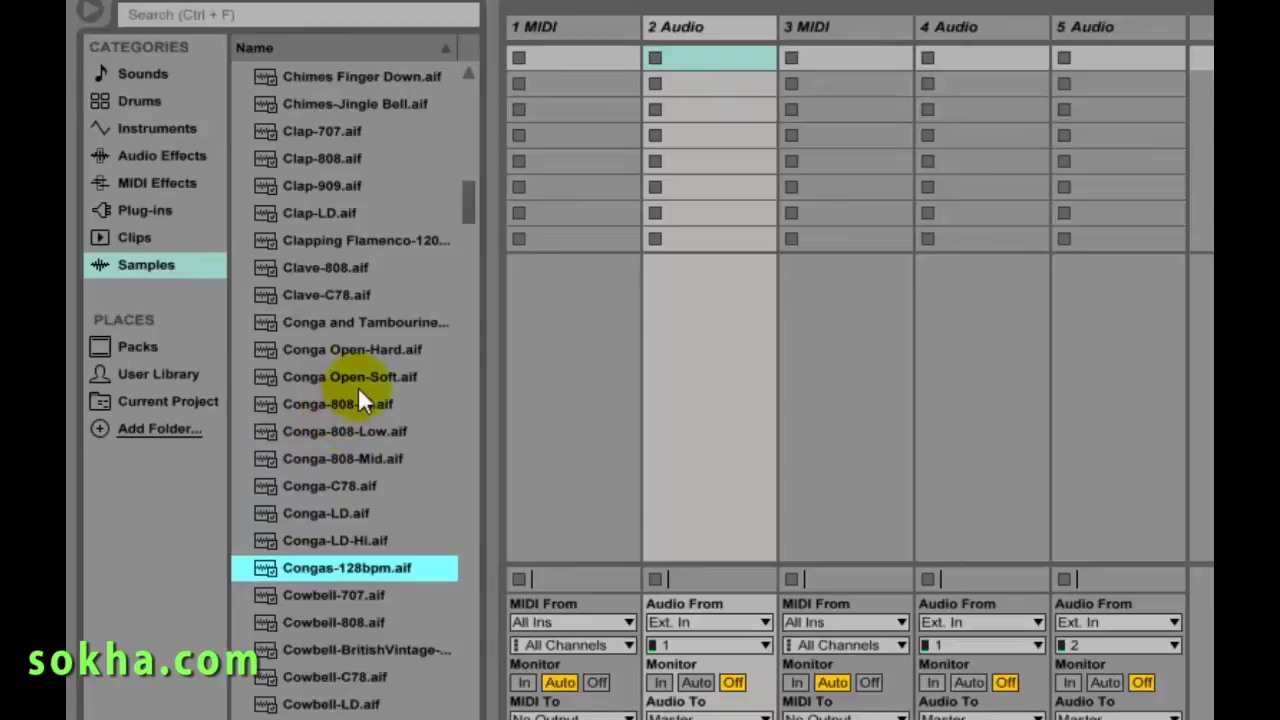
click(326, 378)
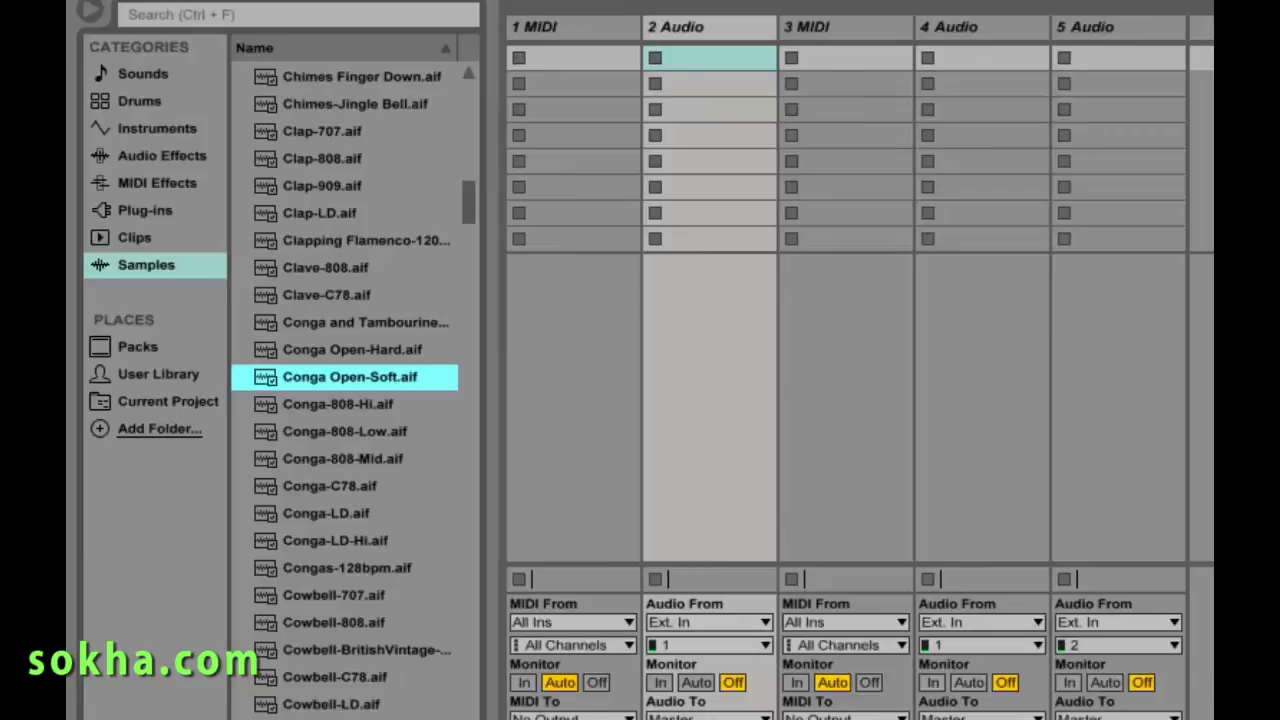
Step: Highlight accordion in the Notepad list, and view accordion_Blac.jpg from the music pictures folder at full size before closing it
key(alt+Tab)
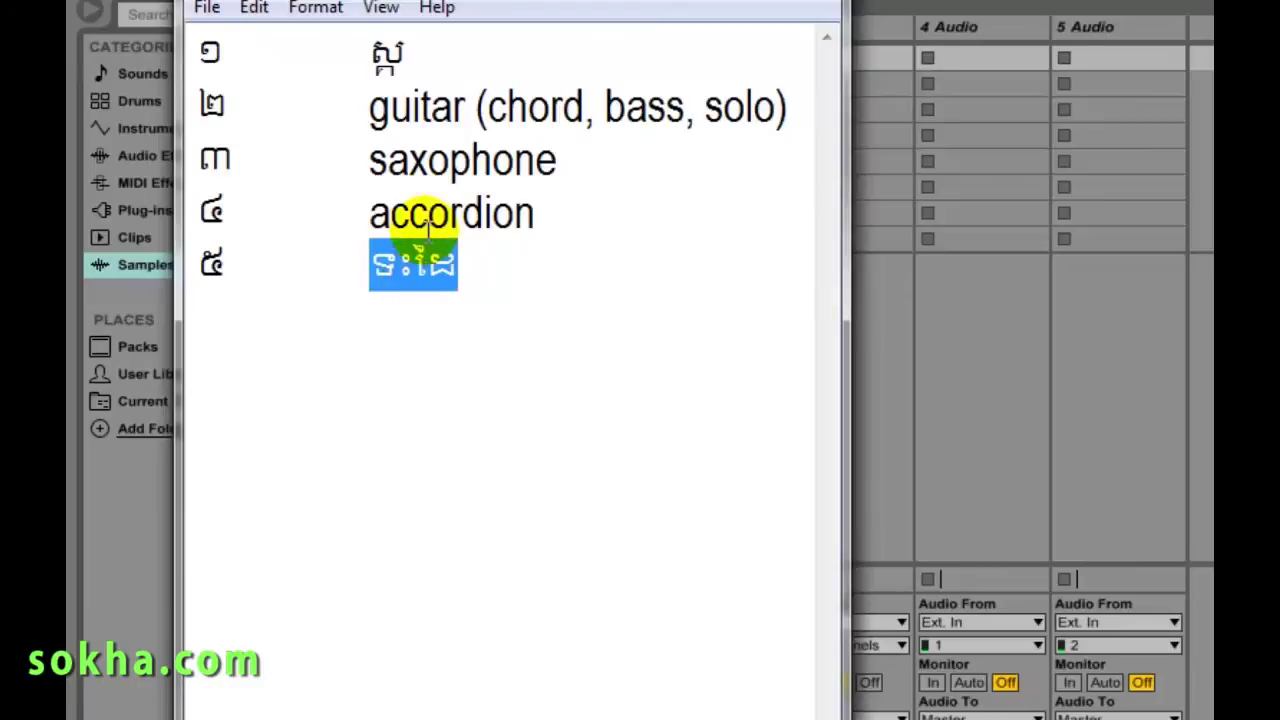
double_click(366, 214)
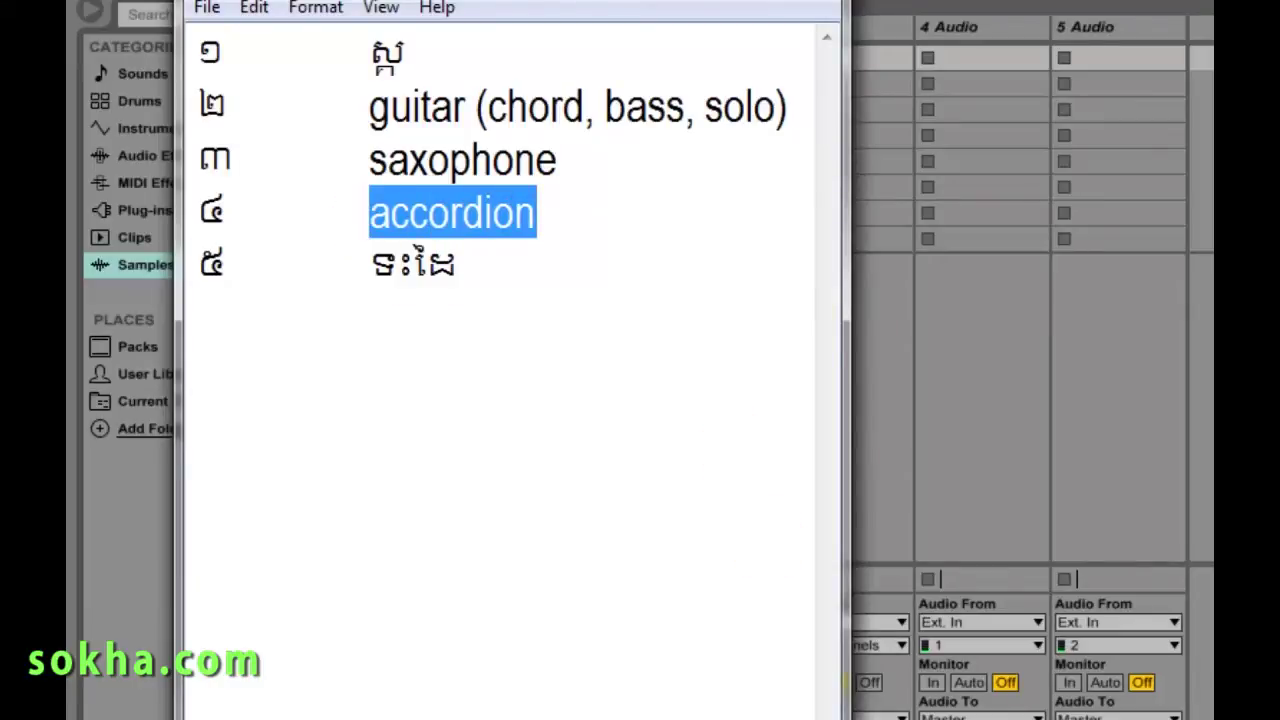
key(alt+Tab)
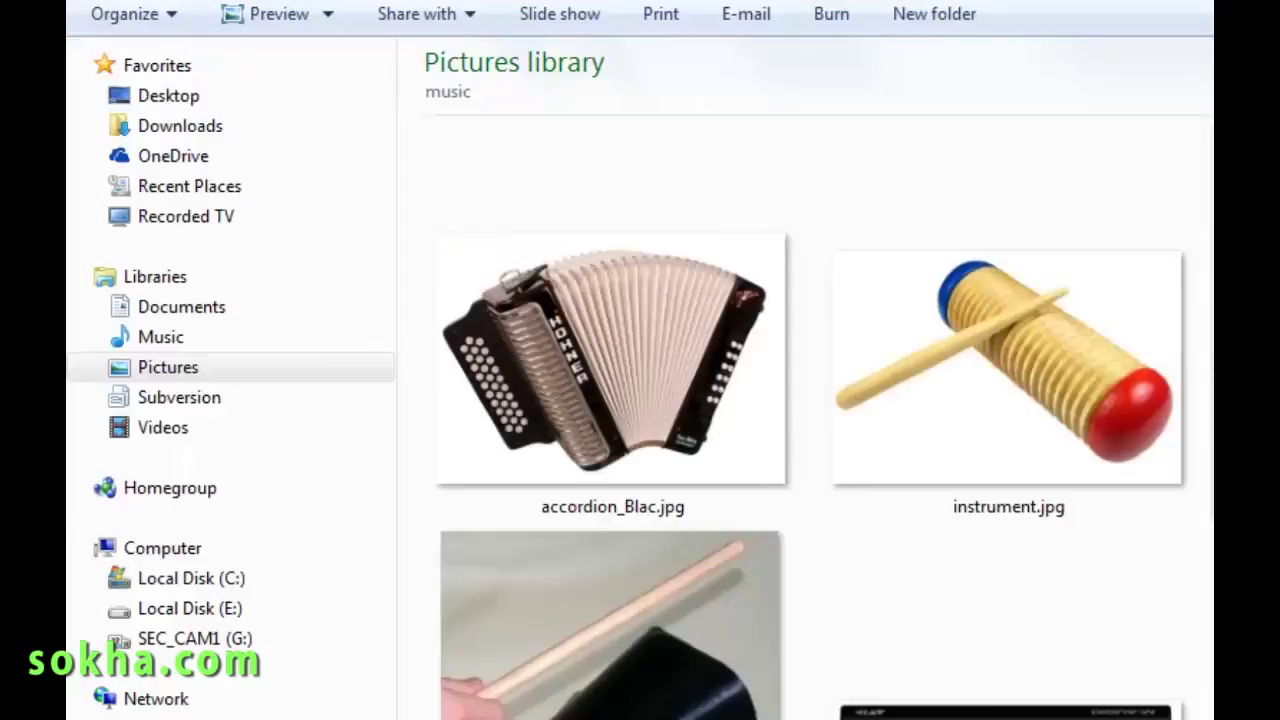
click(607, 357)
double_click(612, 362)
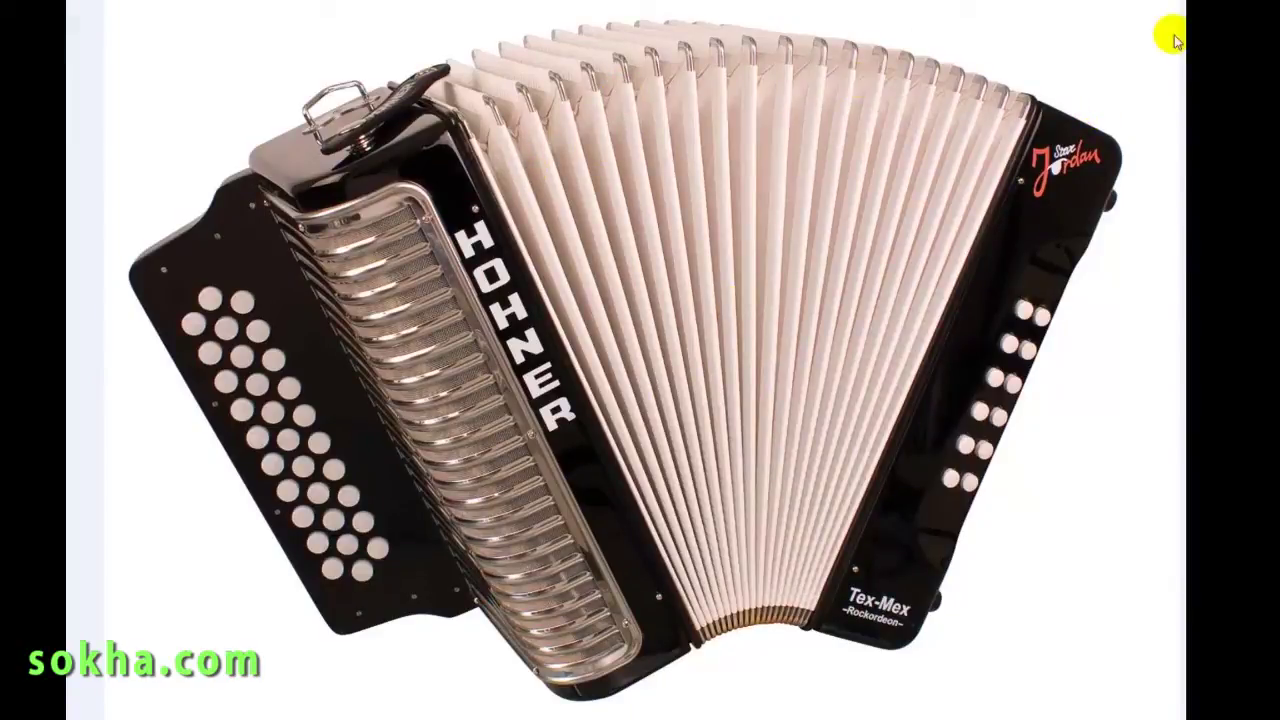
key(Escape)
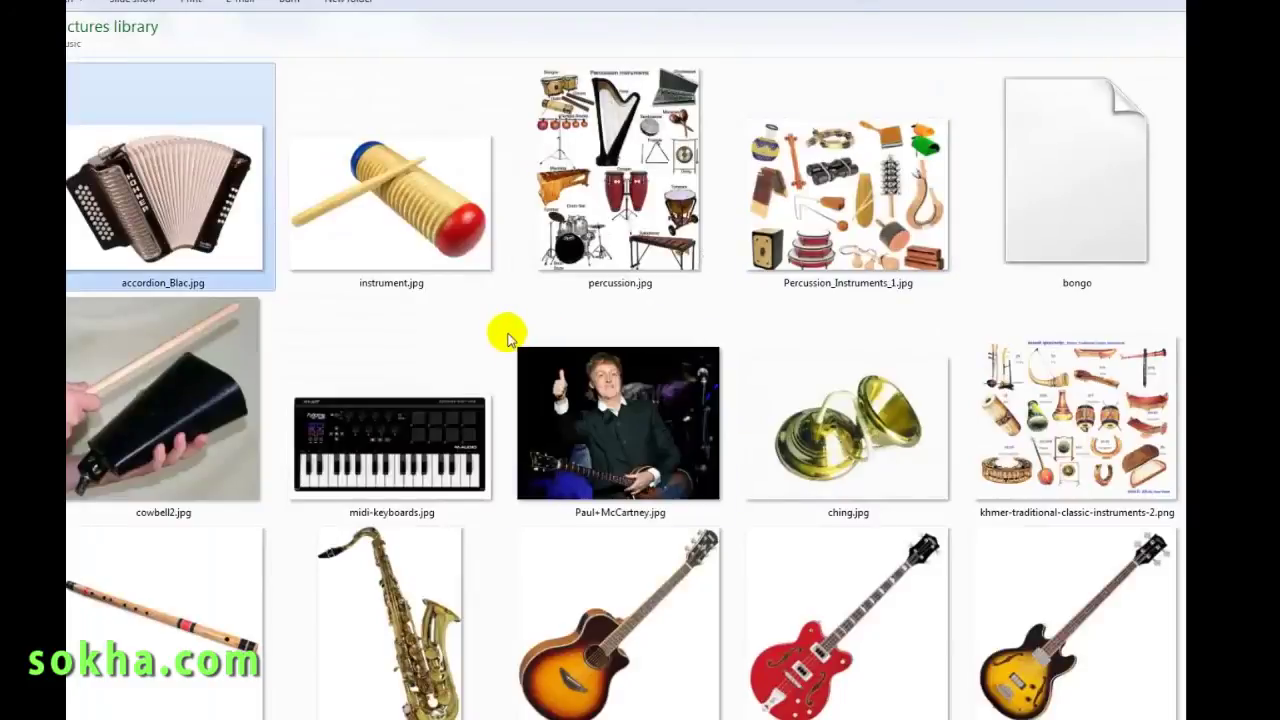
Step: View instrument.jpg from the music pictures folder, and select Wood-Vibraslap.aif at the end of Ableton Live's sample list
click(432, 236)
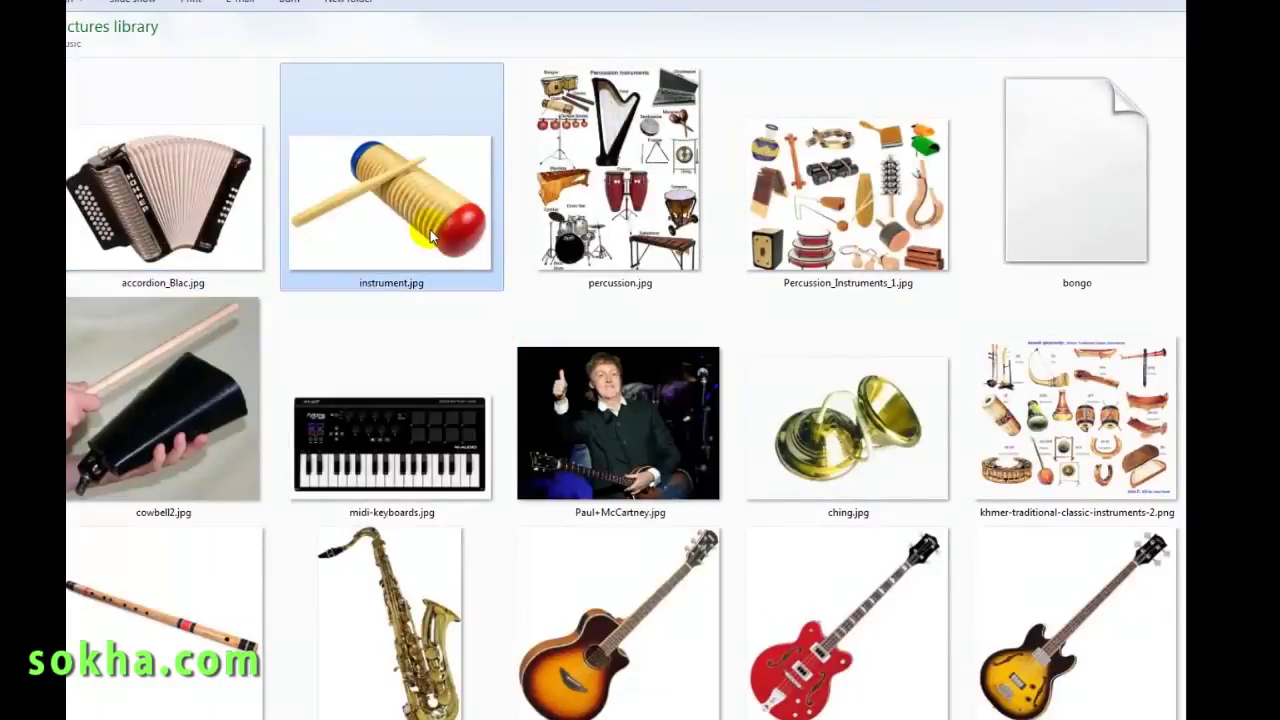
double_click(430, 232)
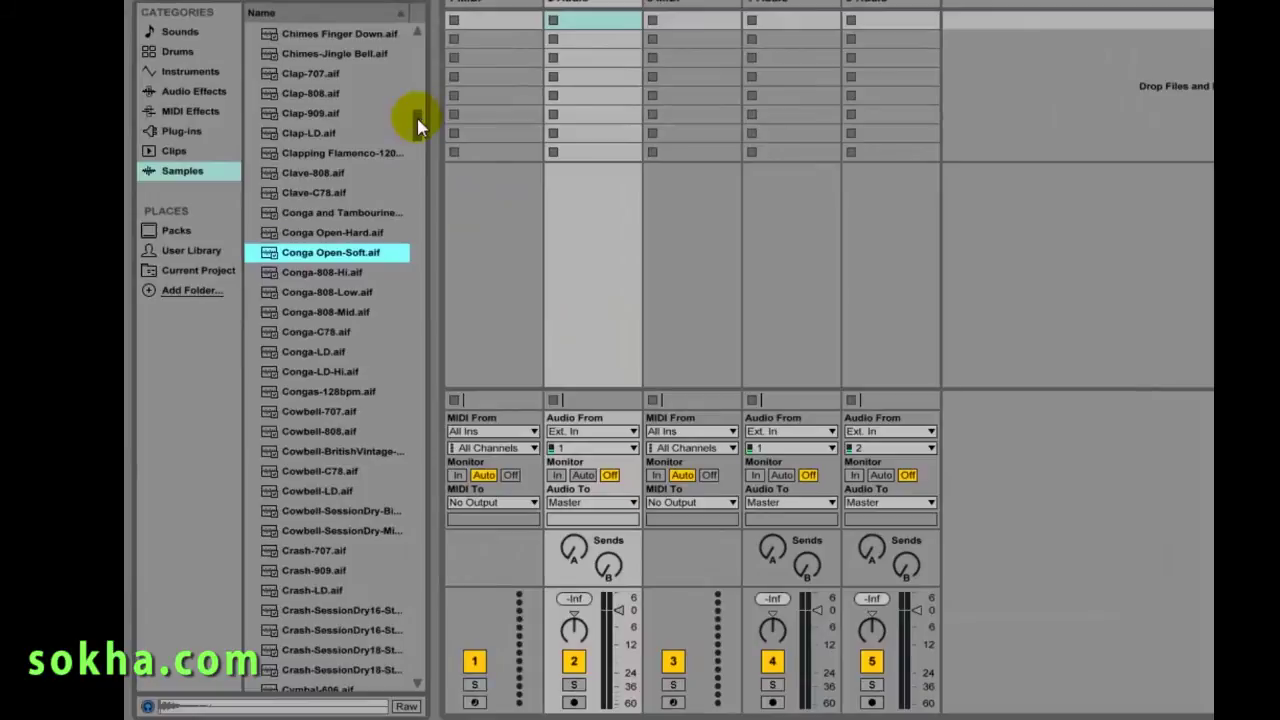
drag(418, 126, 413, 690)
click(328, 684)
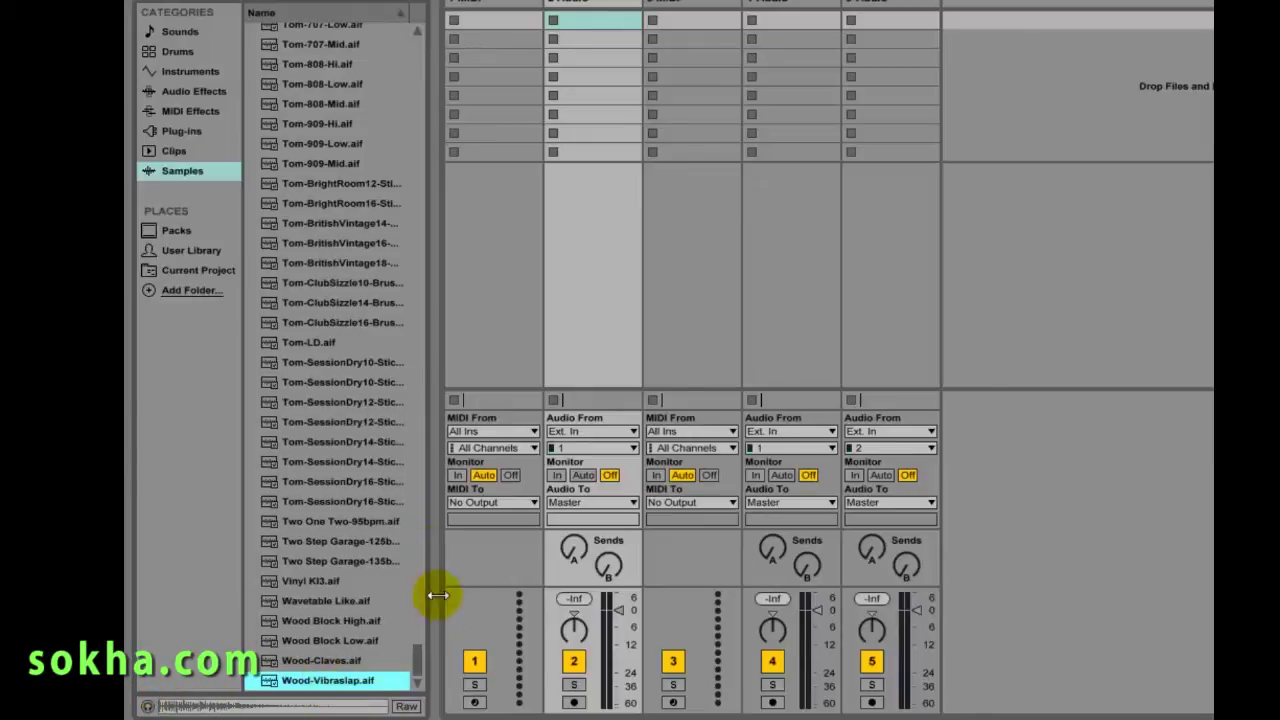
click(419, 672)
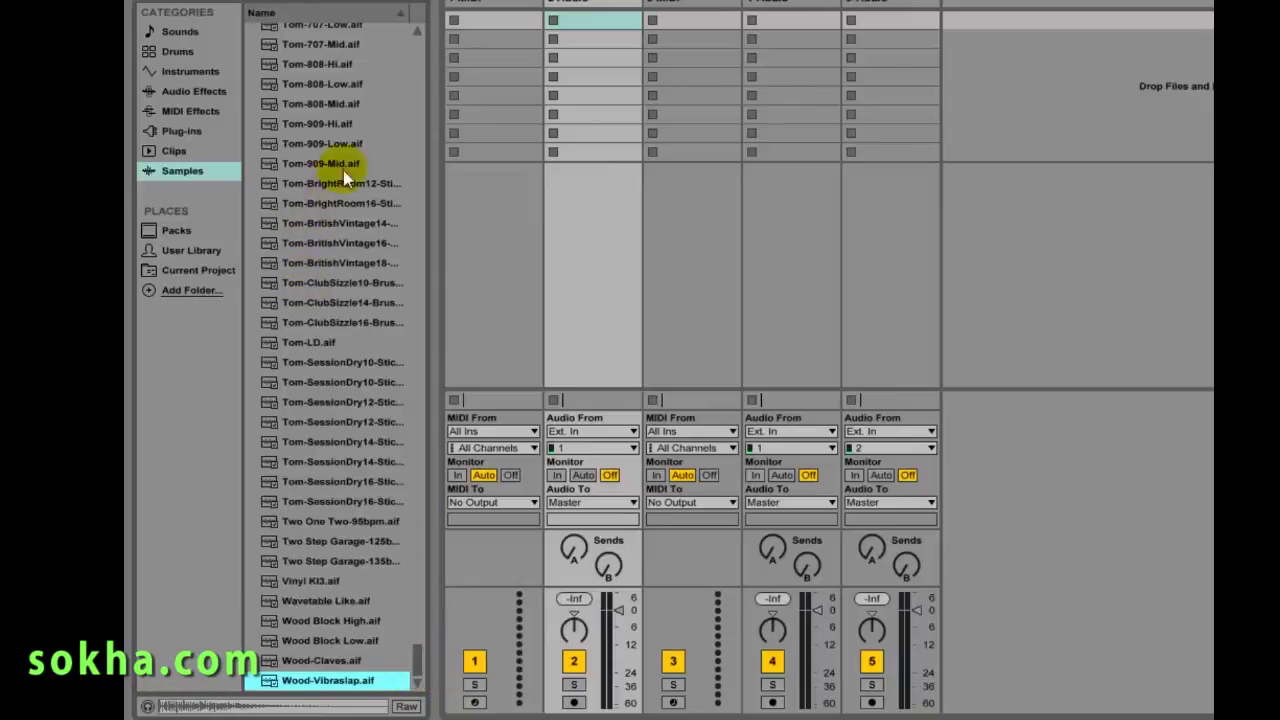
Step: Select the Tom-606-Hi.aif sample, turn sample preview on, and load the sample as a clip on a new audio track
click(418, 31)
click(418, 31)
click(418, 31)
click(418, 31)
click(418, 31)
click(418, 31)
click(418, 31)
click(418, 31)
click(418, 31)
click(418, 31)
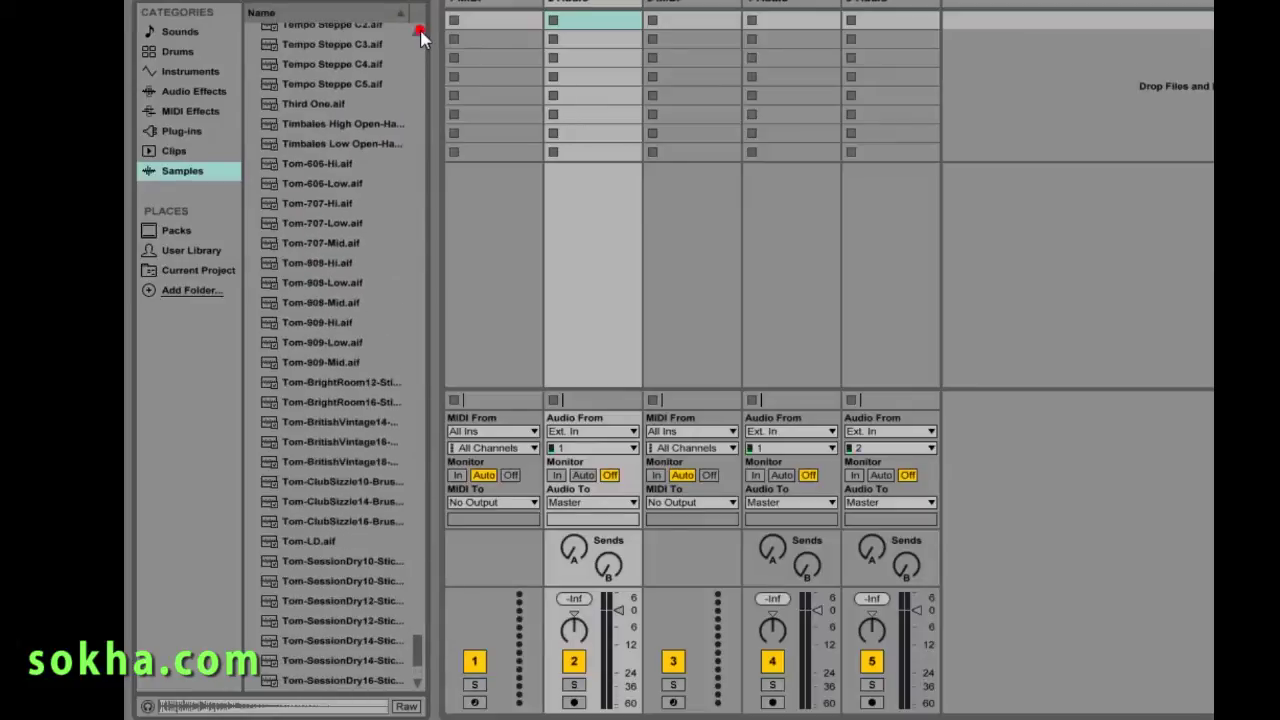
click(308, 168)
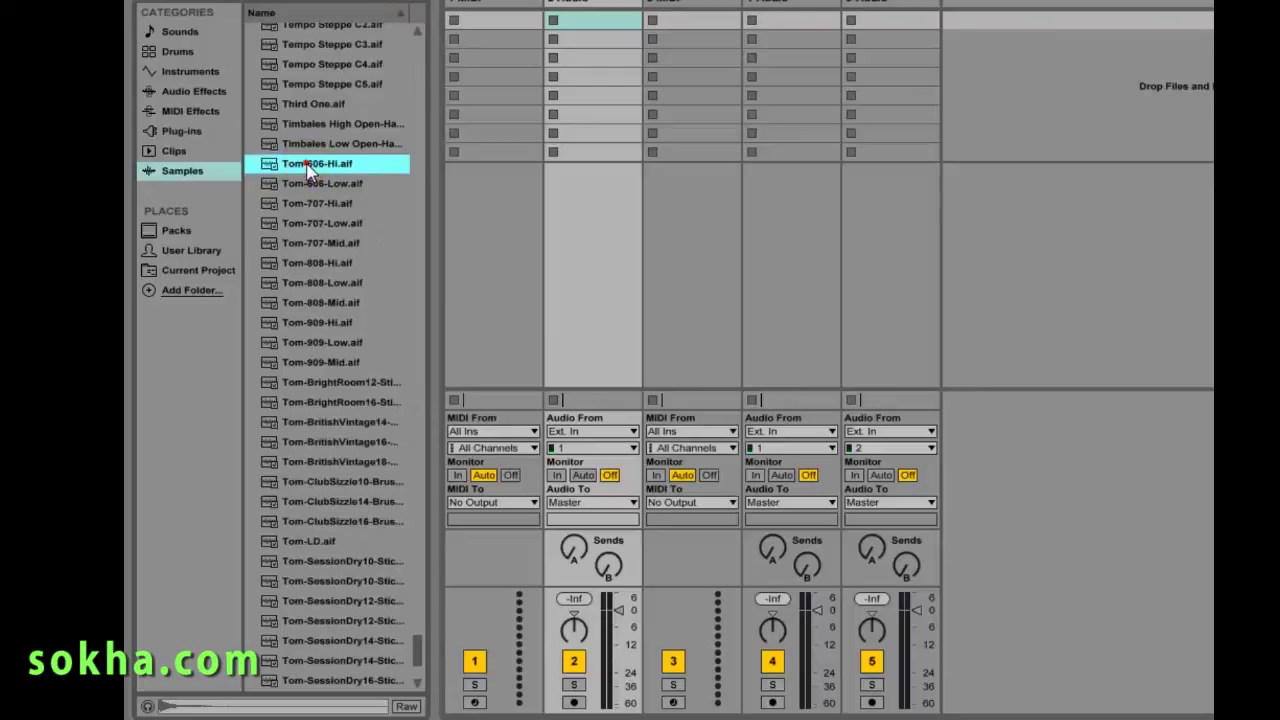
click(149, 706)
key(Return)
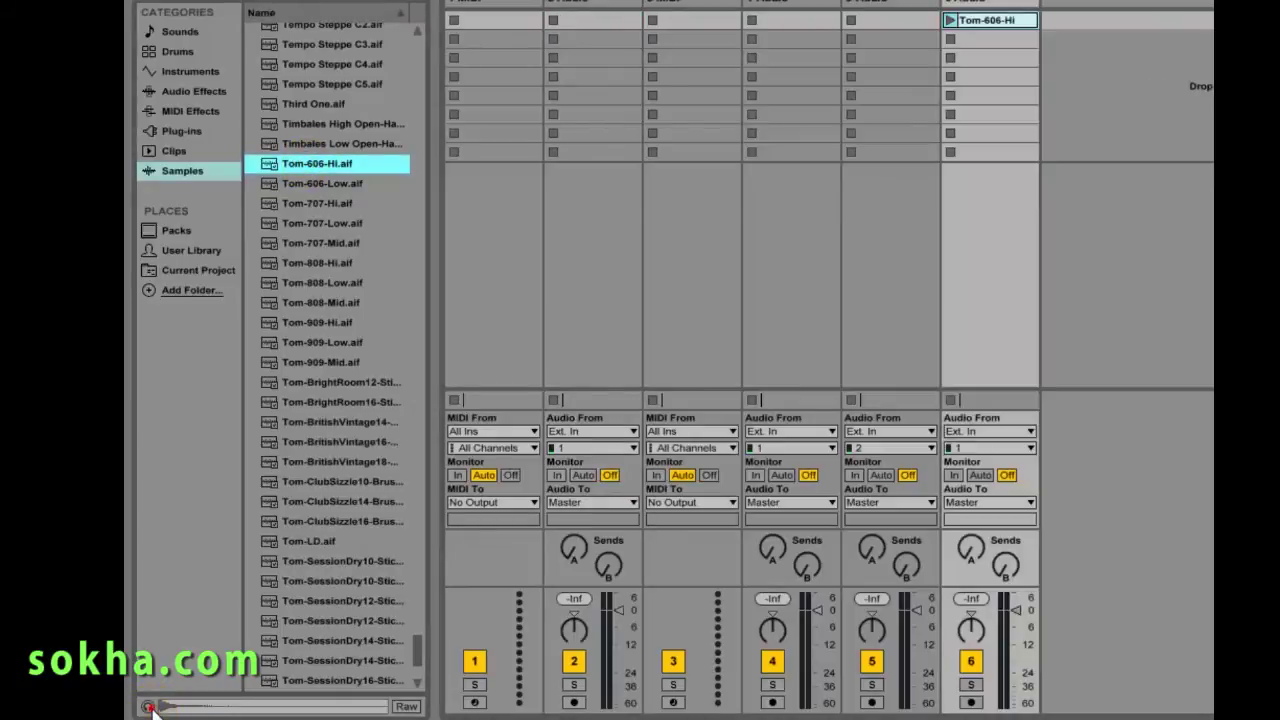
Step: Audition the tom samples one by one from Tom-606-Low.aif through Tom-909-Low.aif
click(287, 186)
click(269, 203)
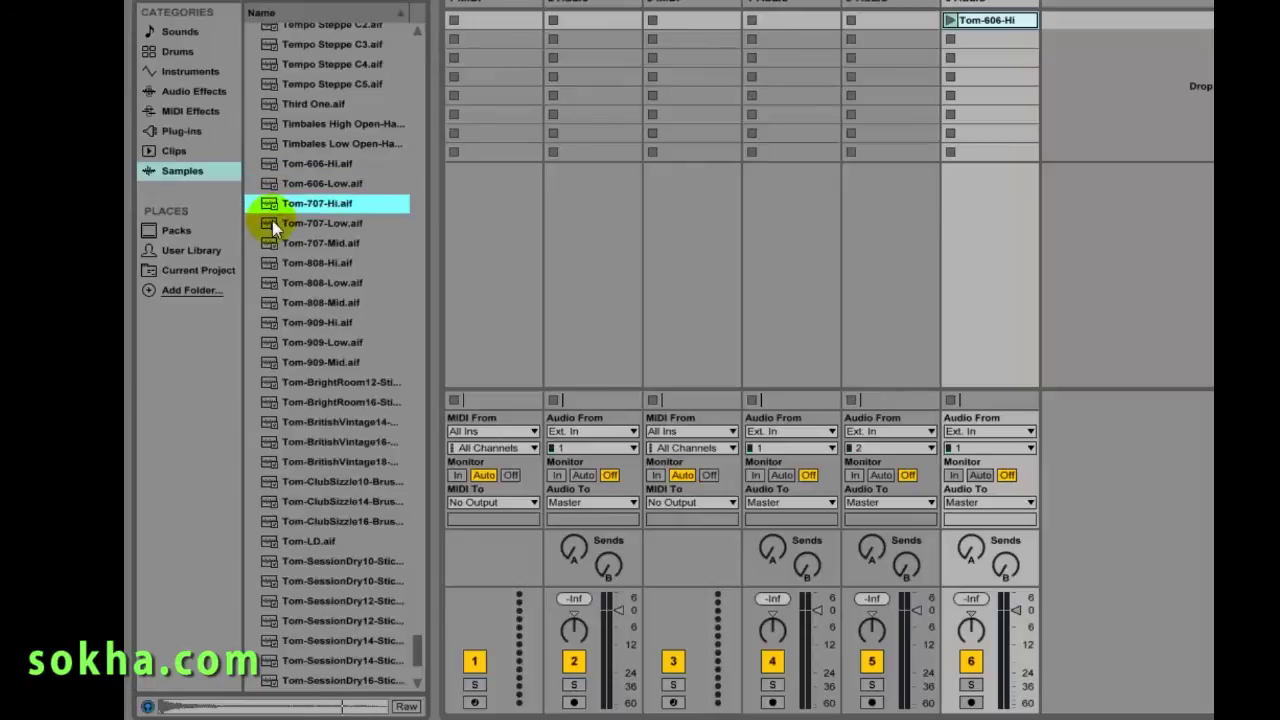
click(272, 223)
click(272, 243)
click(272, 263)
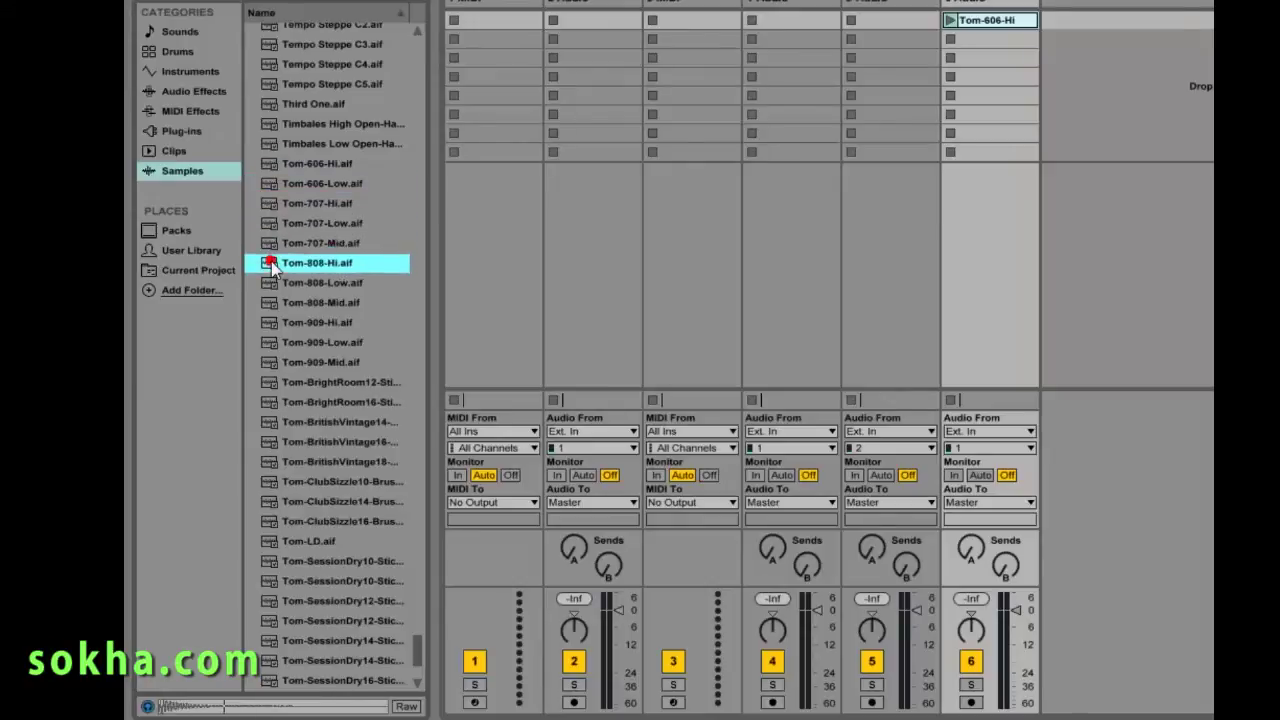
click(272, 283)
click(272, 302)
click(272, 321)
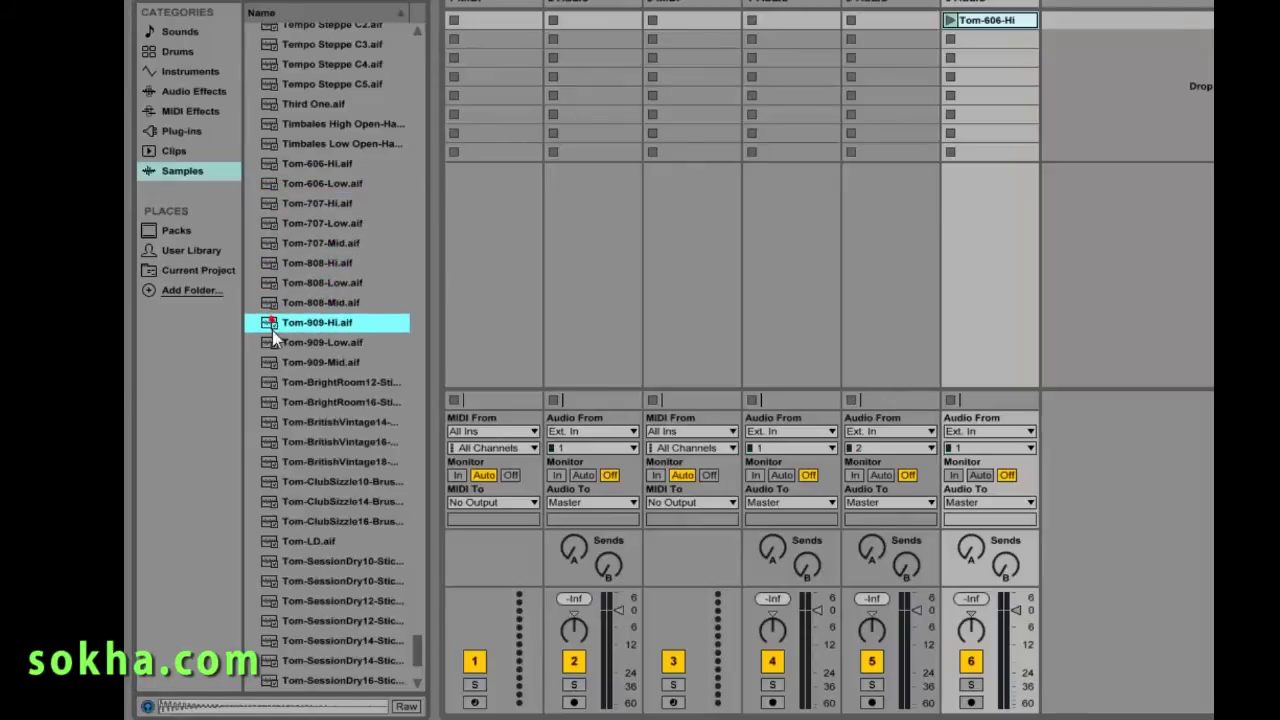
click(272, 342)
Step: Audition the cowbell samples from Cowbell-707.aif through Cowbell-LD.aif, replaying the Cowbell-BritishVintage sample
drag(413, 657, 428, 210)
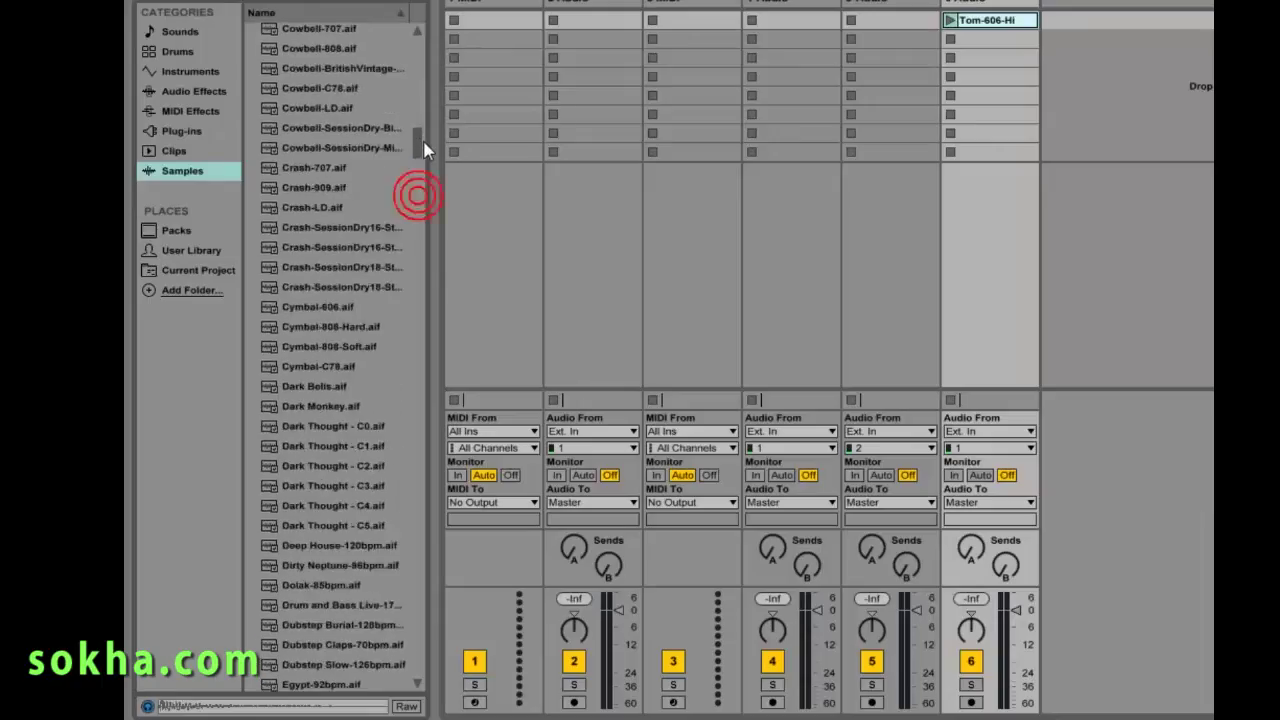
drag(414, 194, 421, 137)
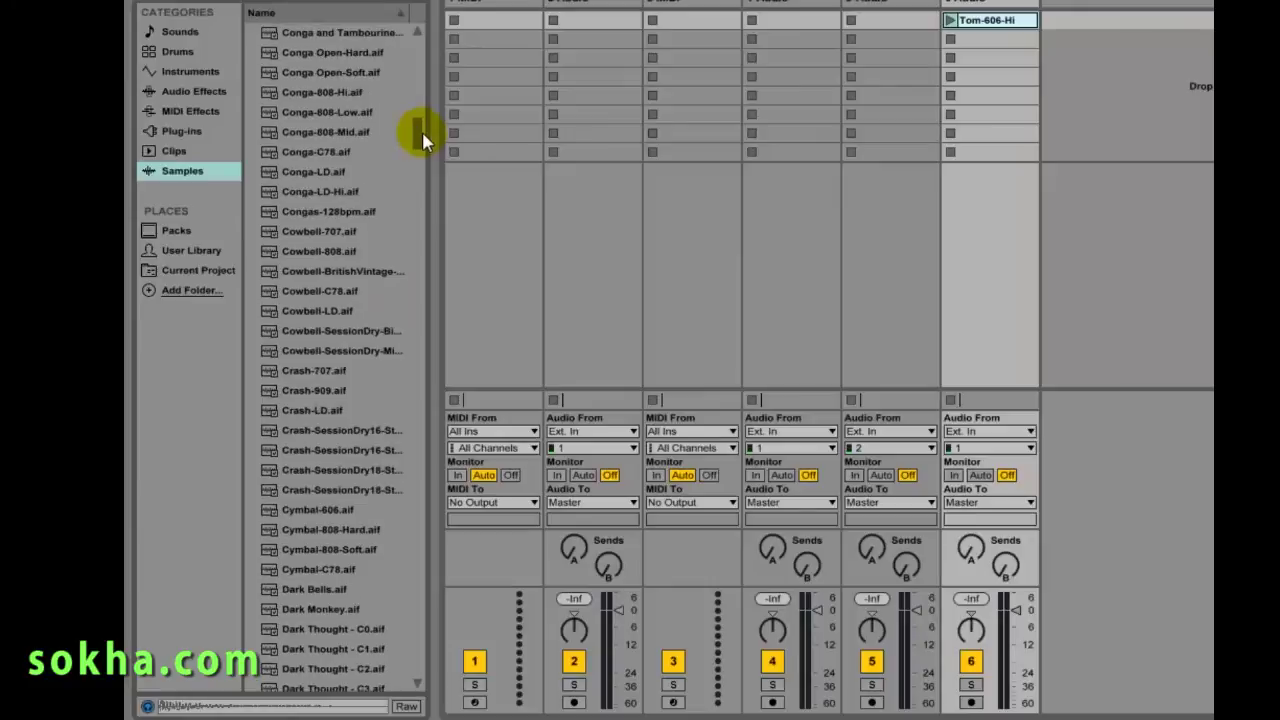
click(312, 232)
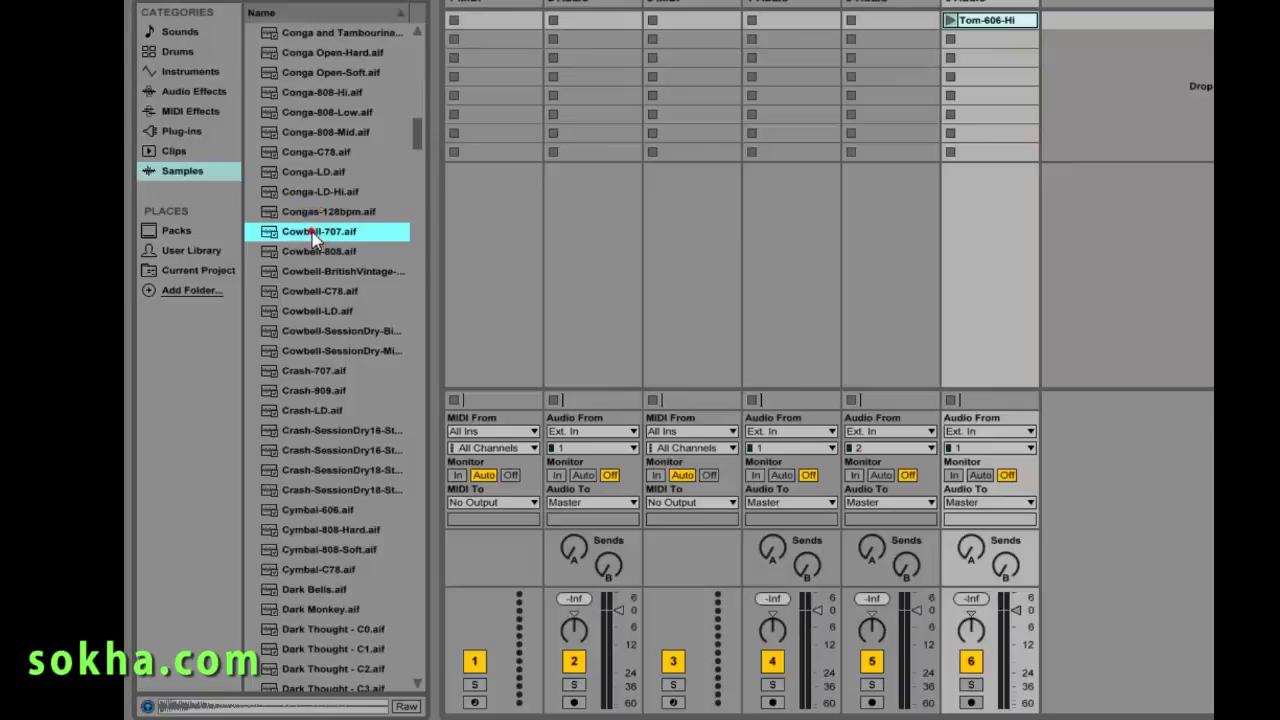
click(313, 237)
click(305, 252)
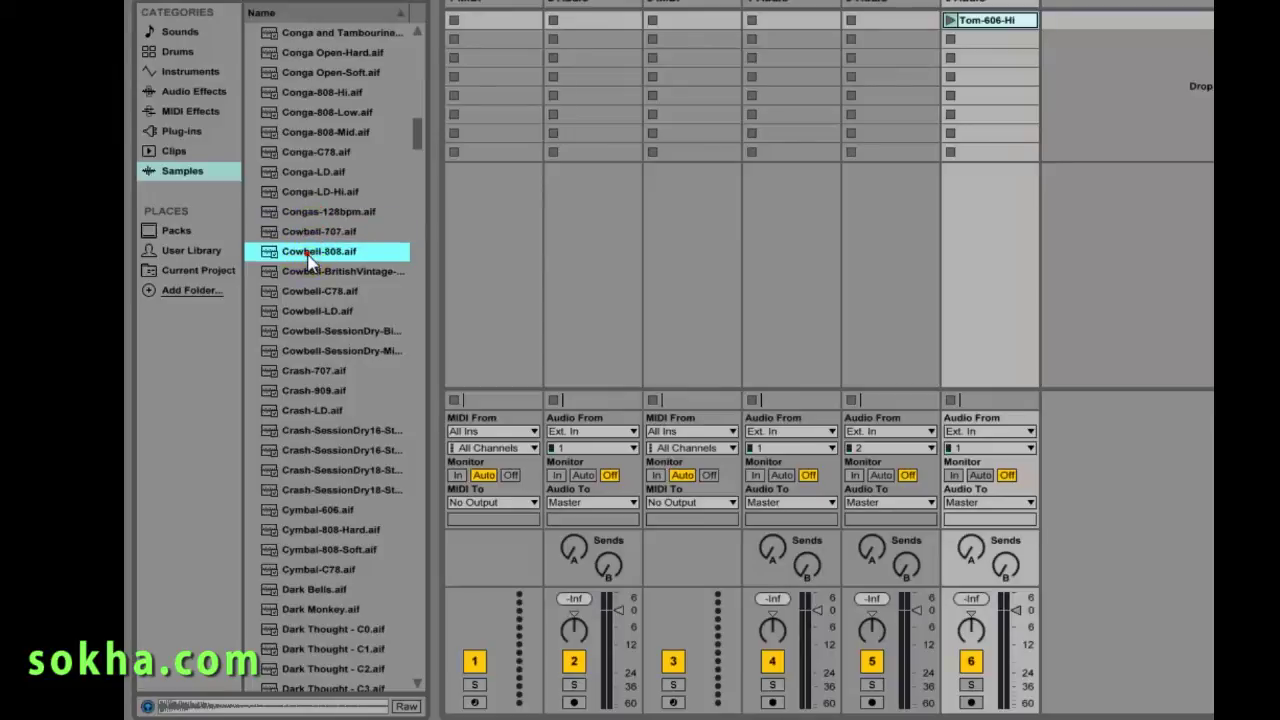
click(328, 270)
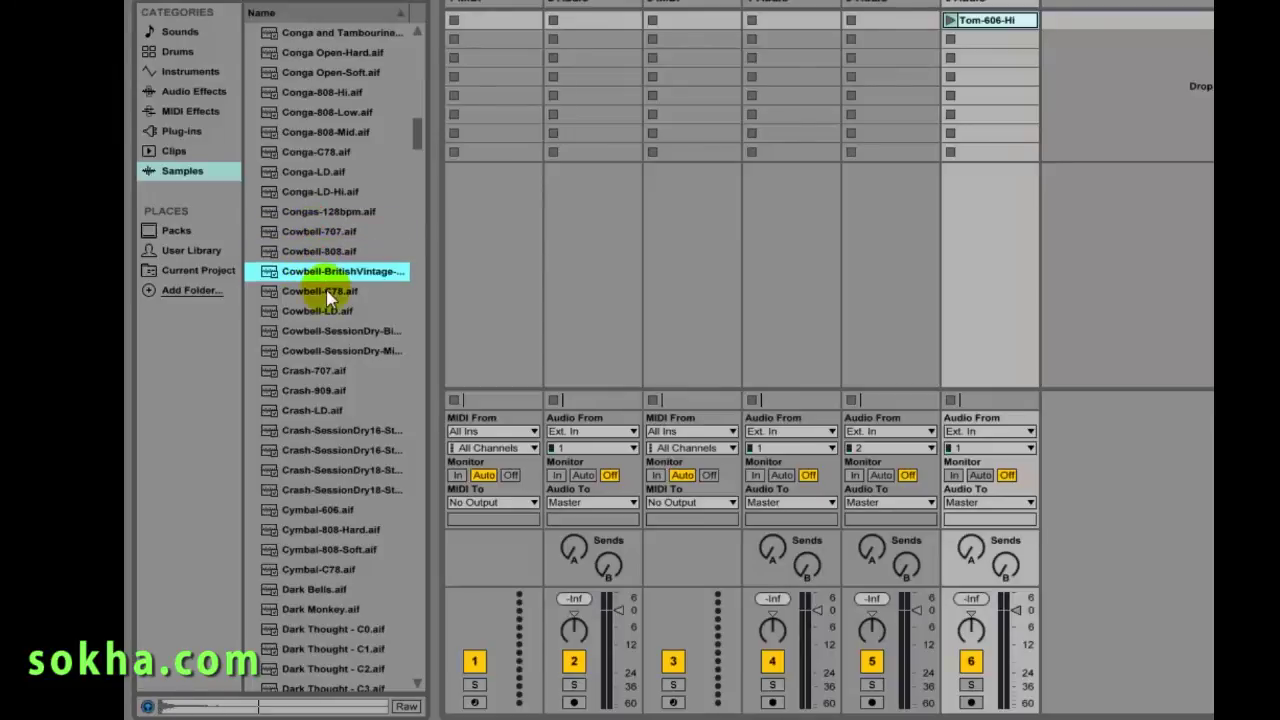
click(331, 290)
click(341, 271)
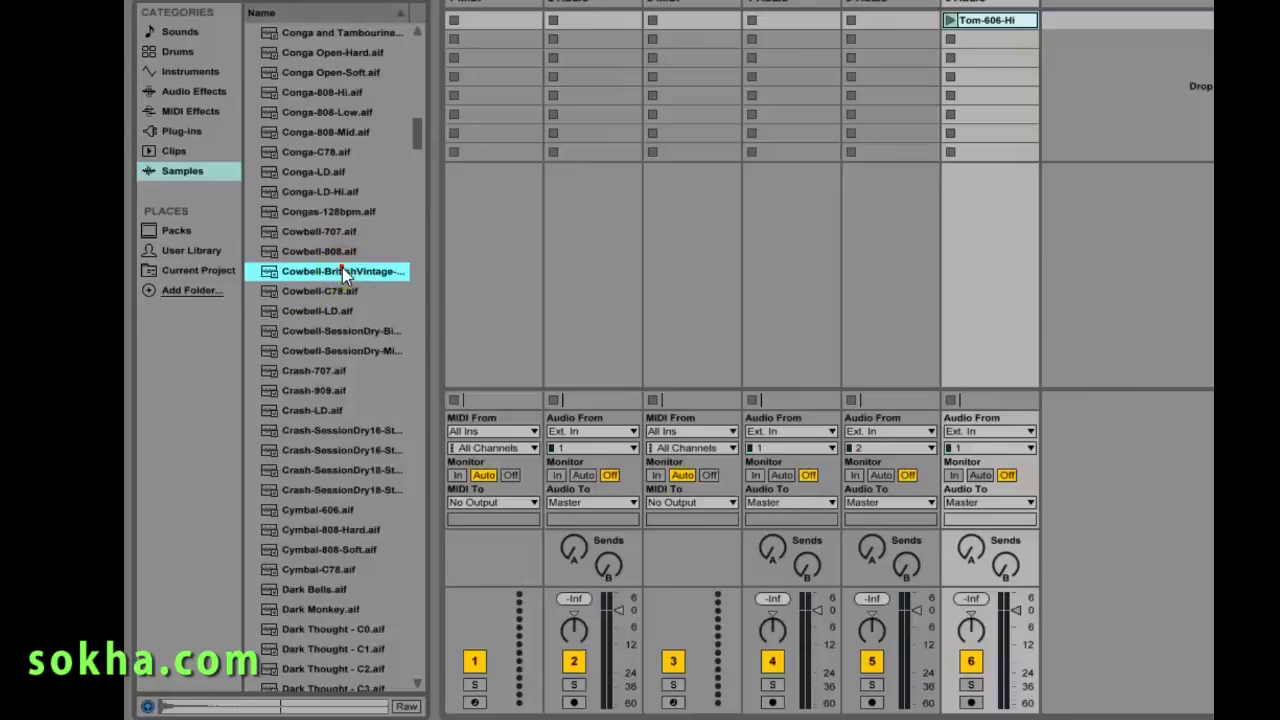
click(319, 310)
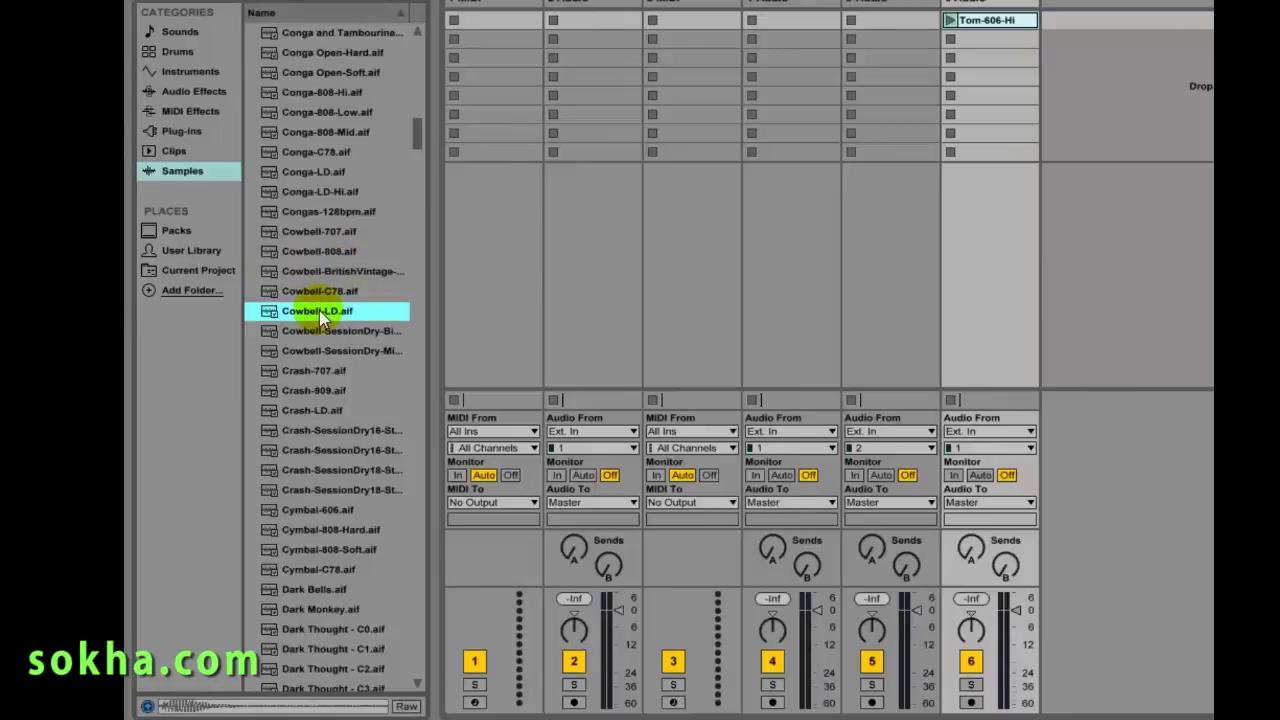